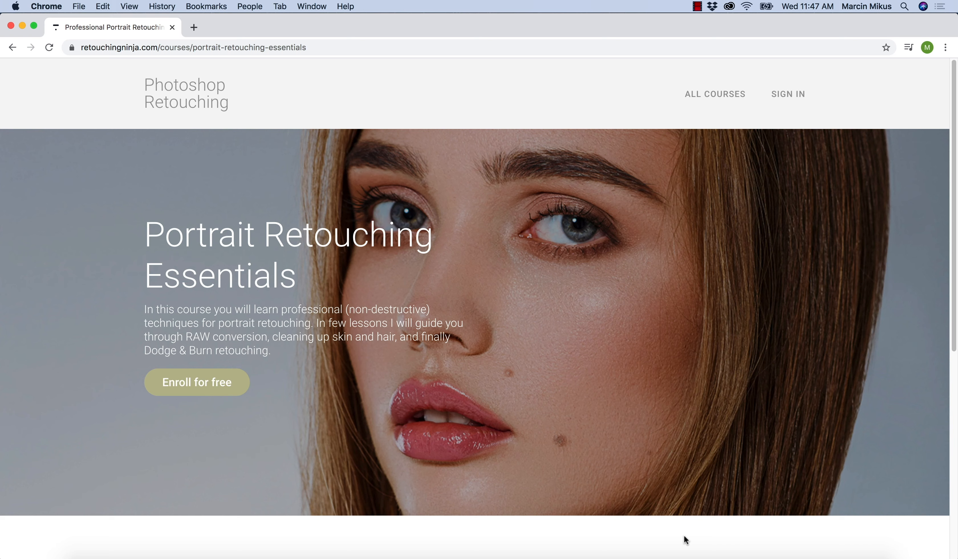
# Switch to Photoshop and add a new empty layer named Freckles 1 above the Background photo.
pyautogui.click(430, 552)
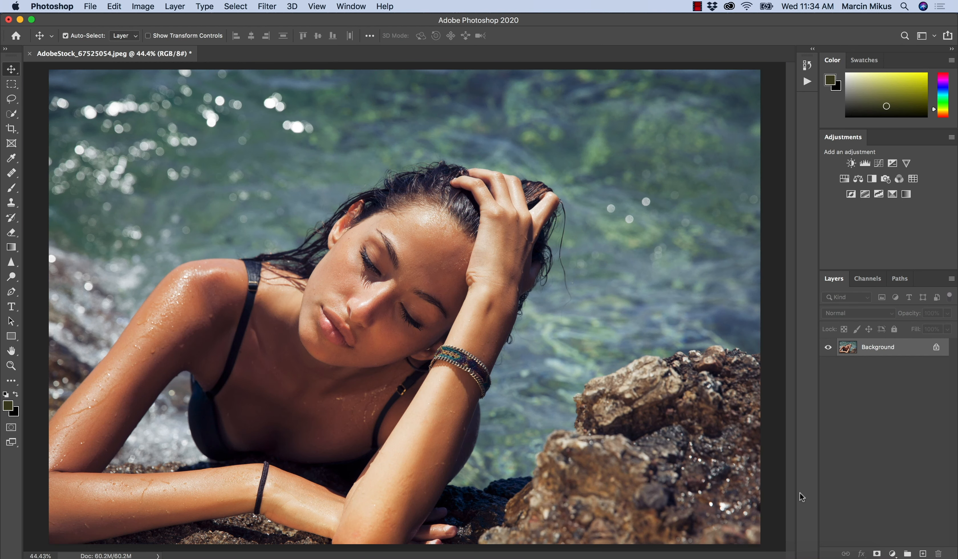
pyautogui.click(923, 553)
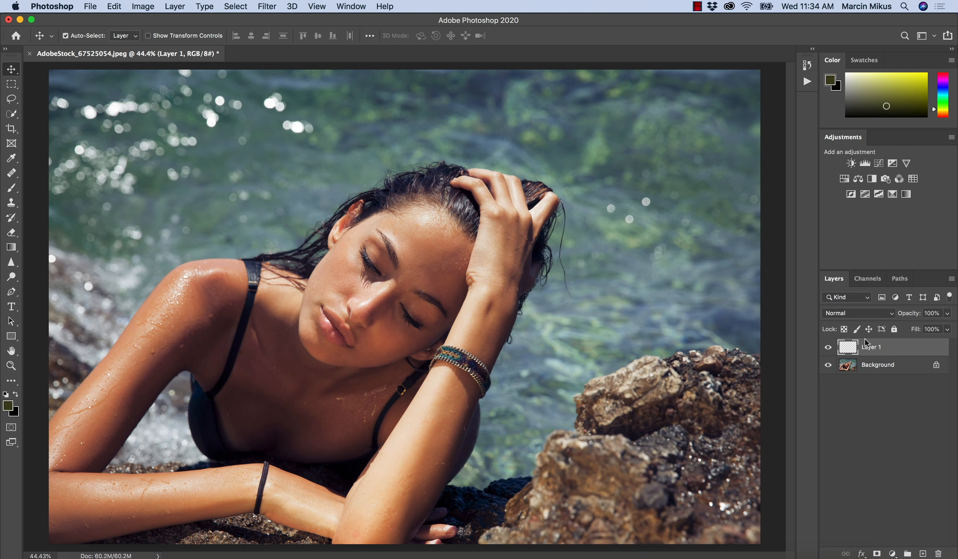
pyautogui.doubleClick(871, 350)
pyautogui.write('Freckles 1')
pyautogui.press('Return')
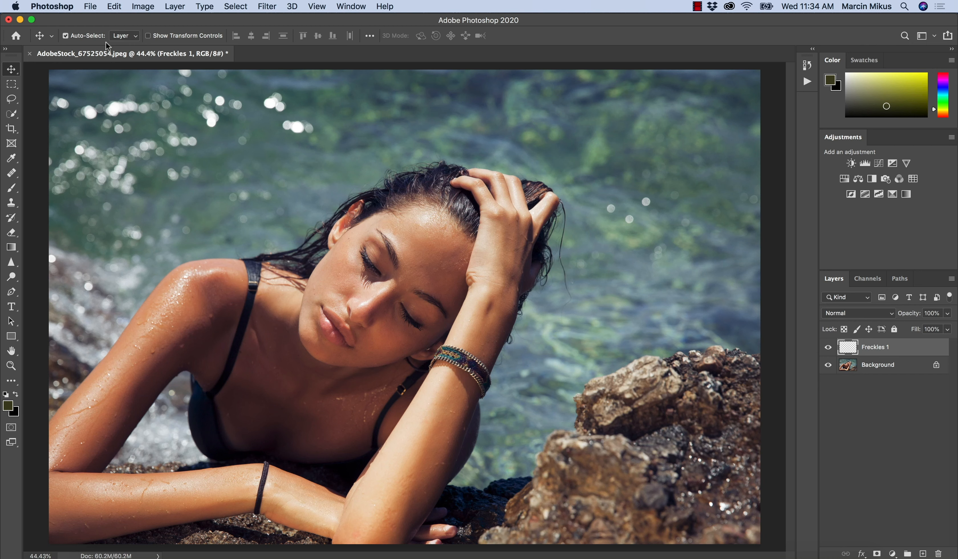
# Fill the Freckles 1 layer with 50% Gray in Normal mode at 100% opacity.
pyautogui.click(114, 7)
pyautogui.click(140, 194)
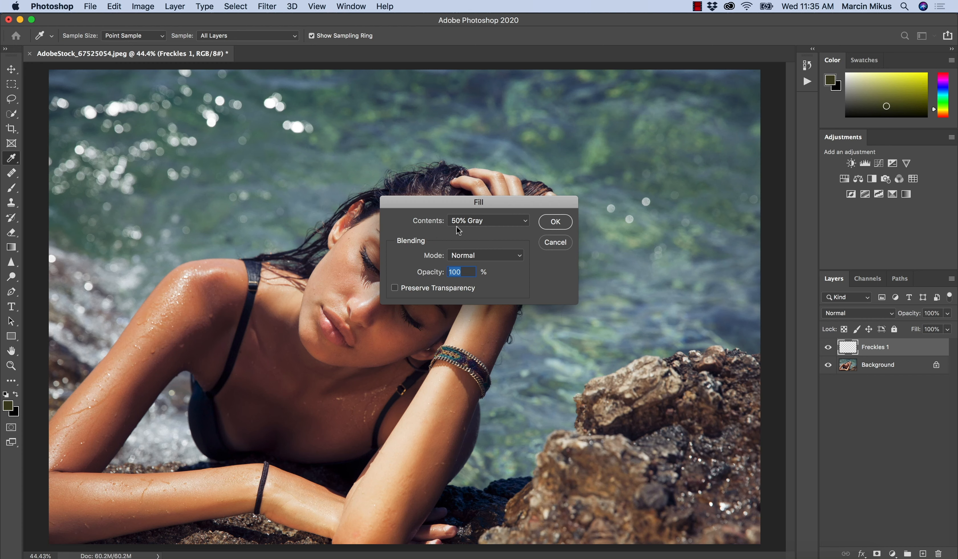
pyautogui.click(557, 223)
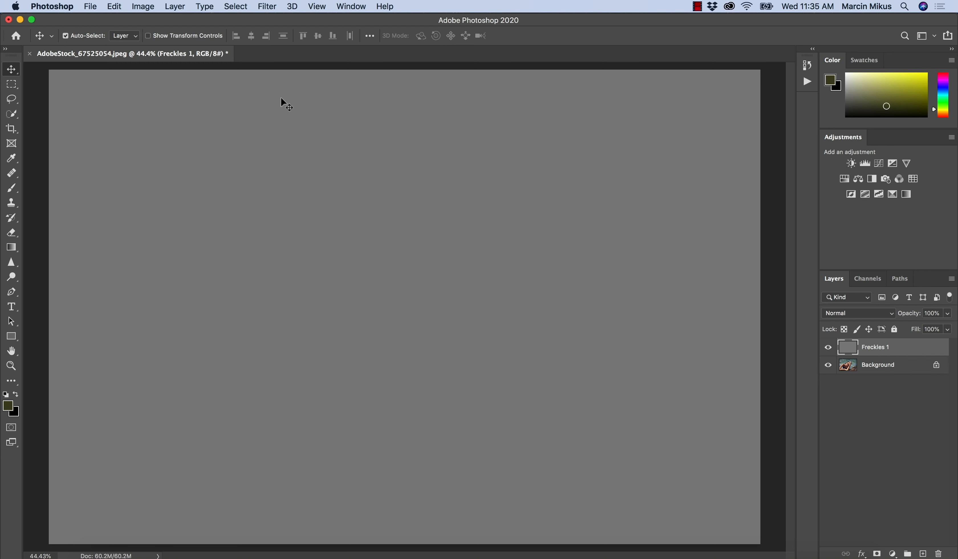
# In the Camera Raw Filter, add grain to the gray layer with Amount 100, Size 100 and Roughness 100.
pyautogui.click(267, 7)
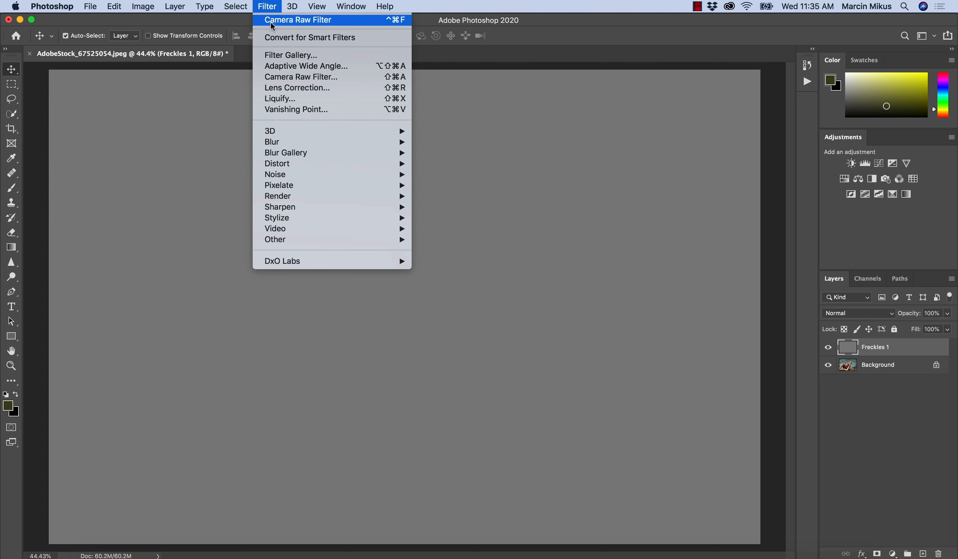
pyautogui.click(293, 79)
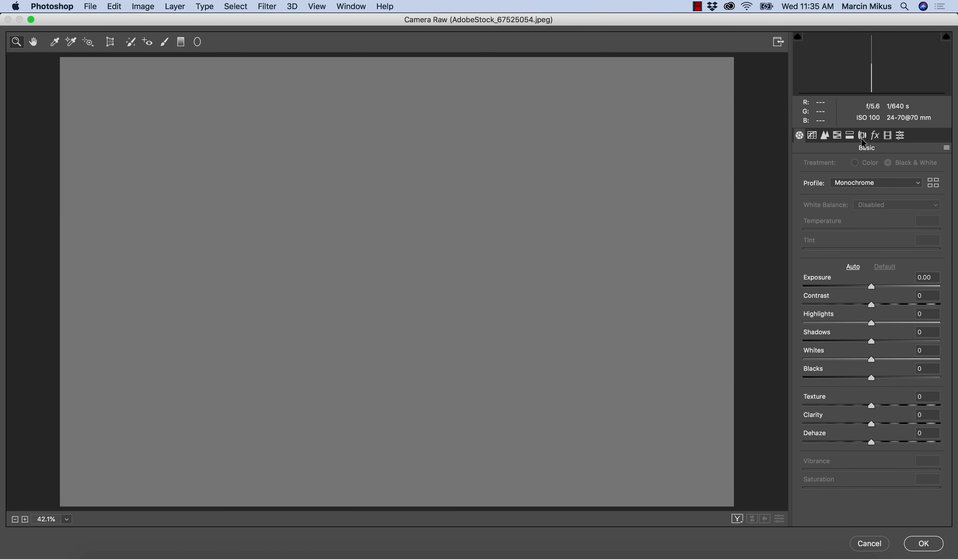
pyautogui.click(875, 136)
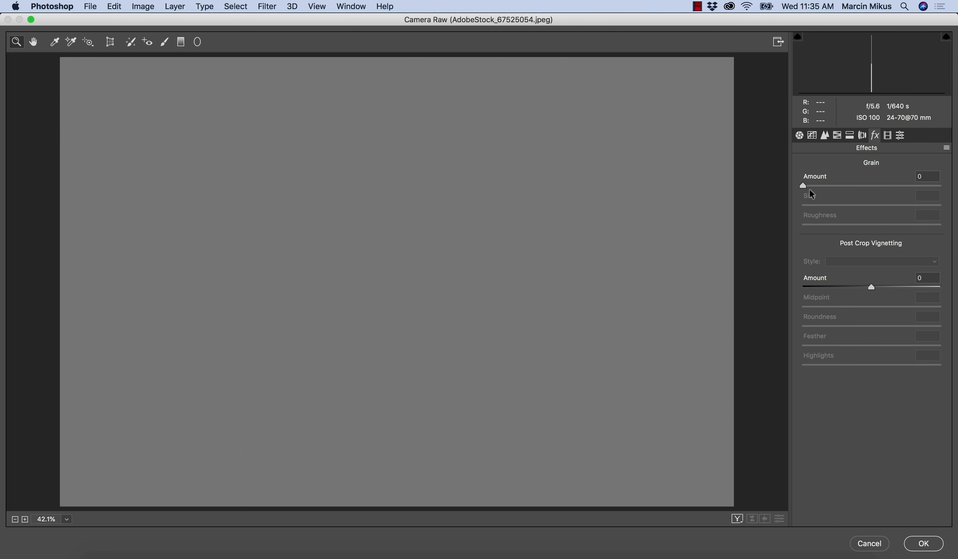
pyautogui.moveTo(804, 187); pyautogui.dragTo(957, 180)
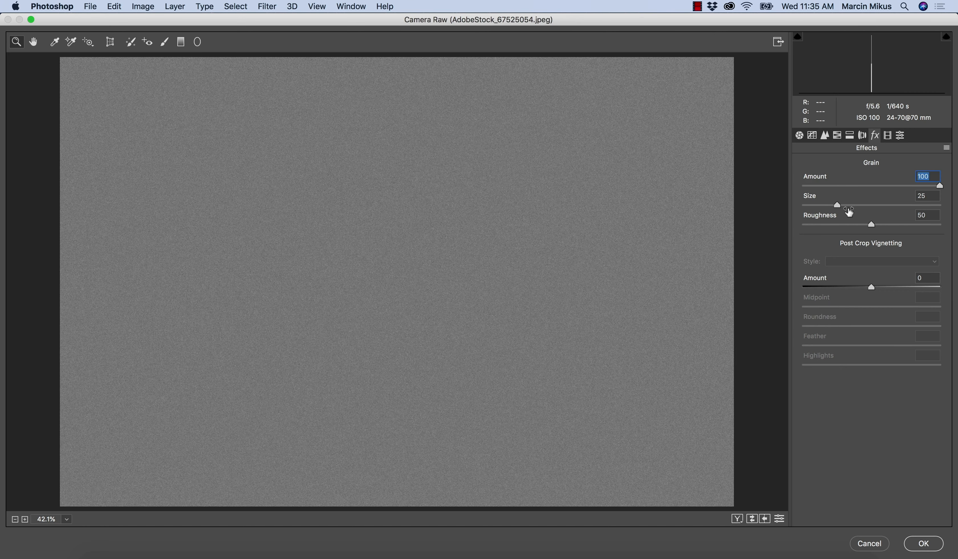
pyautogui.moveTo(839, 205); pyautogui.dragTo(948, 207)
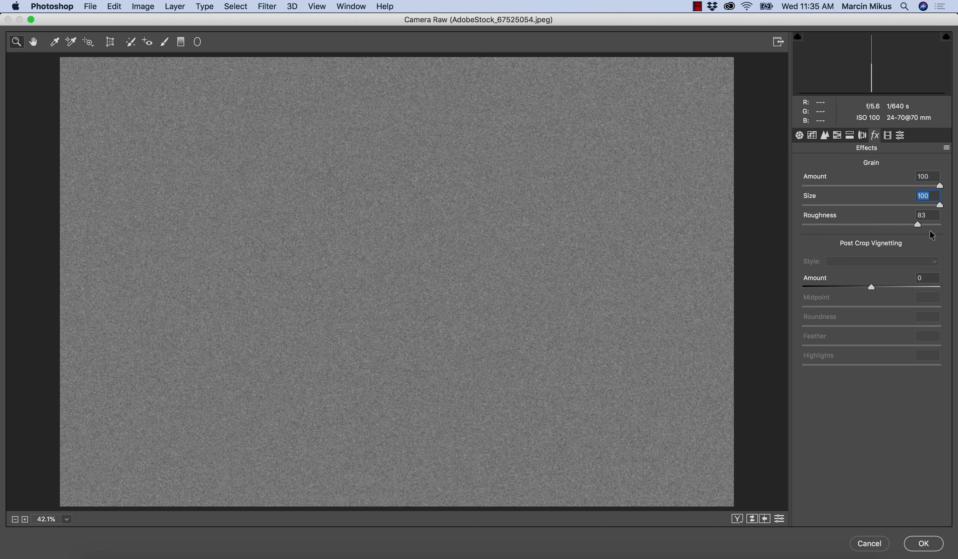
pyautogui.moveTo(930, 230); pyautogui.dragTo(945, 233)
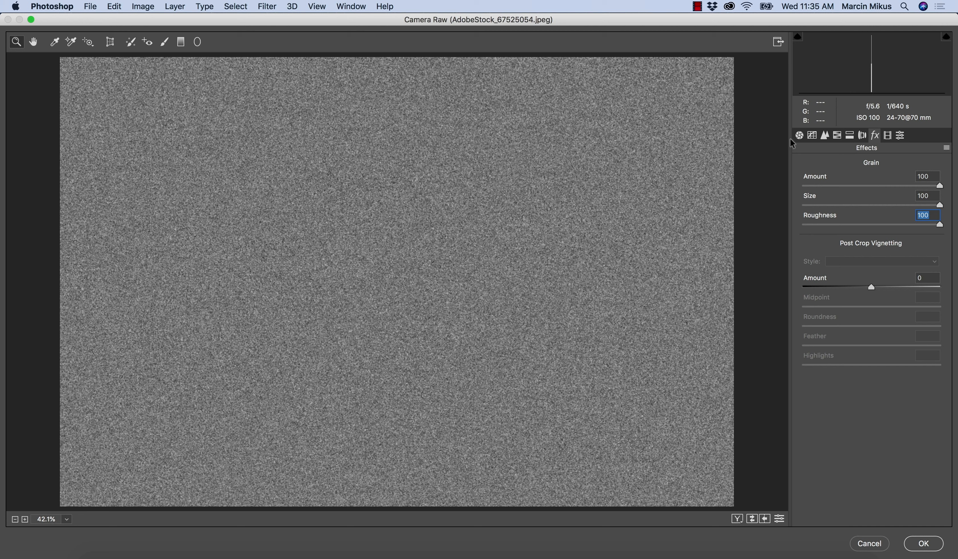
# In the Camera Raw basic adjustments, set Contrast to +99, Whites to +39 and Blacks to -55.
pyautogui.click(800, 136)
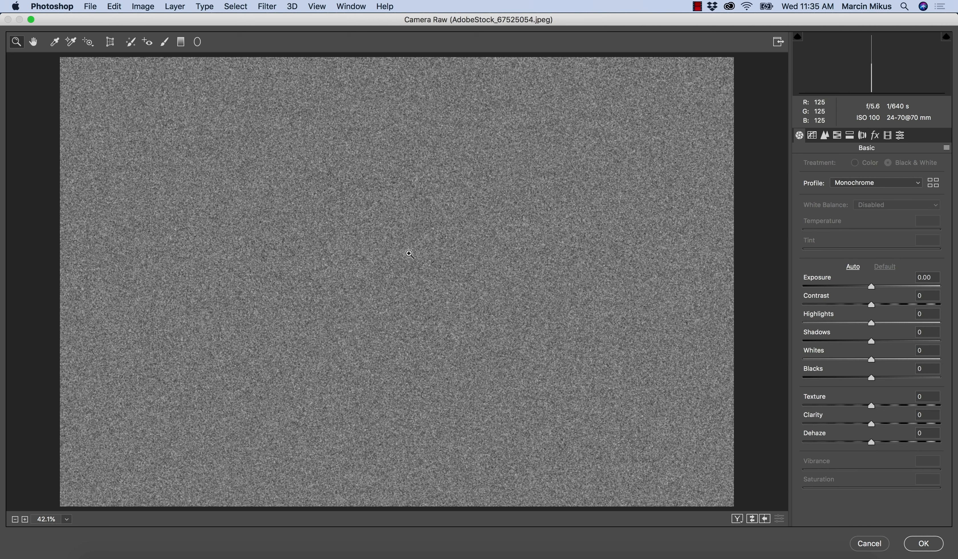
pyautogui.moveTo(884, 305); pyautogui.dragTo(955, 309)
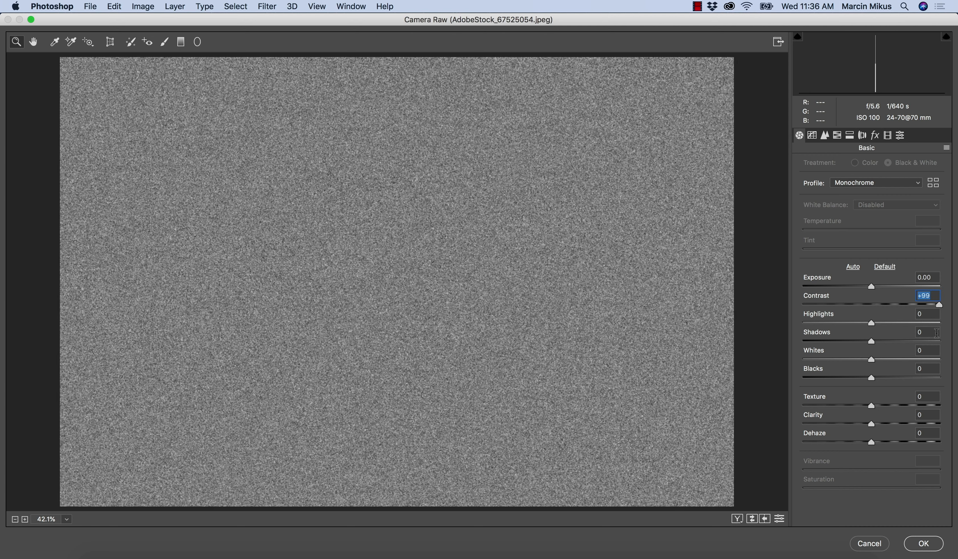
pyautogui.click(891, 359)
pyautogui.moveTo(892, 359); pyautogui.dragTo(831, 382)
pyautogui.moveTo(896, 358); pyautogui.dragTo(899, 359)
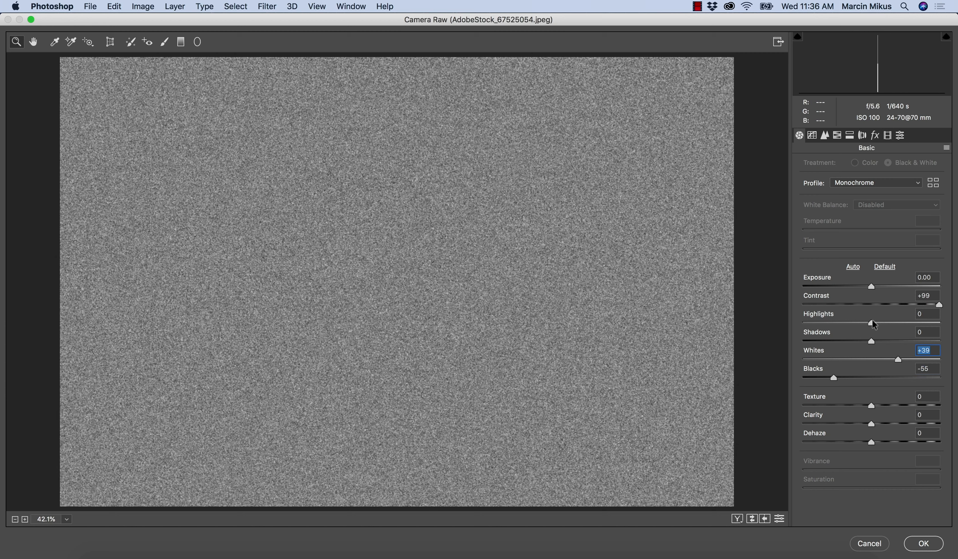
# Set Highlights to +100, Shadows to -100 and Texture to +100, and apply the Camera Raw filter.
pyautogui.moveTo(871, 323); pyautogui.dragTo(956, 337)
pyautogui.moveTo(872, 341); pyautogui.dragTo(743, 335)
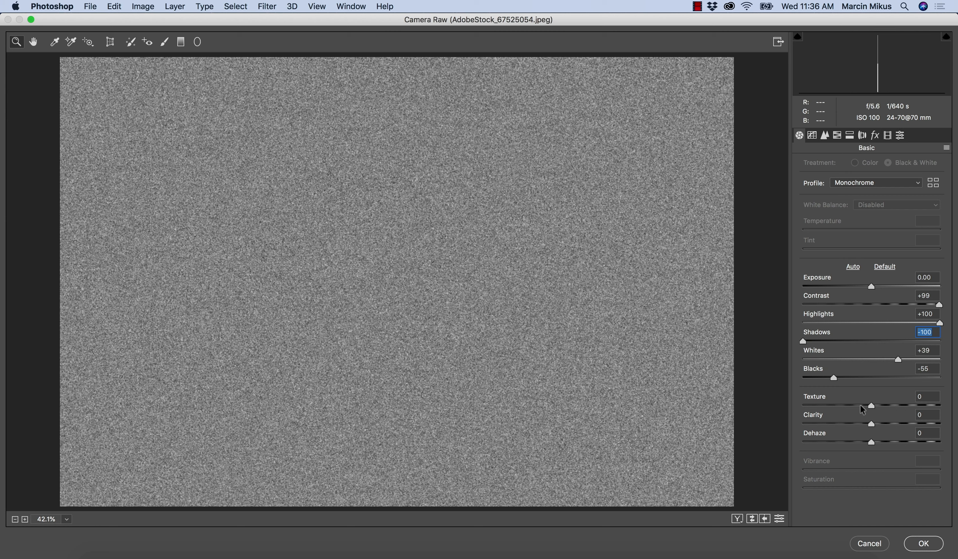
pyautogui.moveTo(872, 406); pyautogui.dragTo(950, 411)
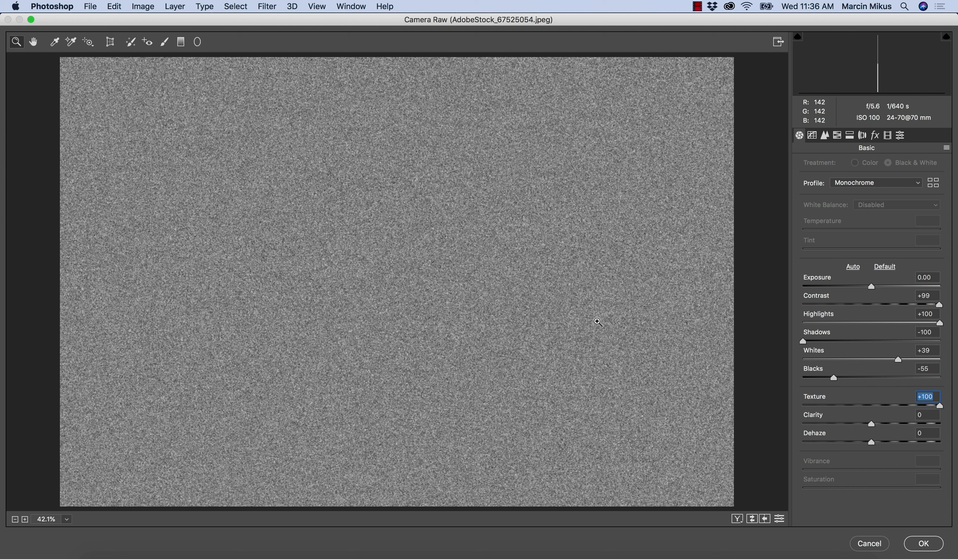
pyautogui.click(919, 547)
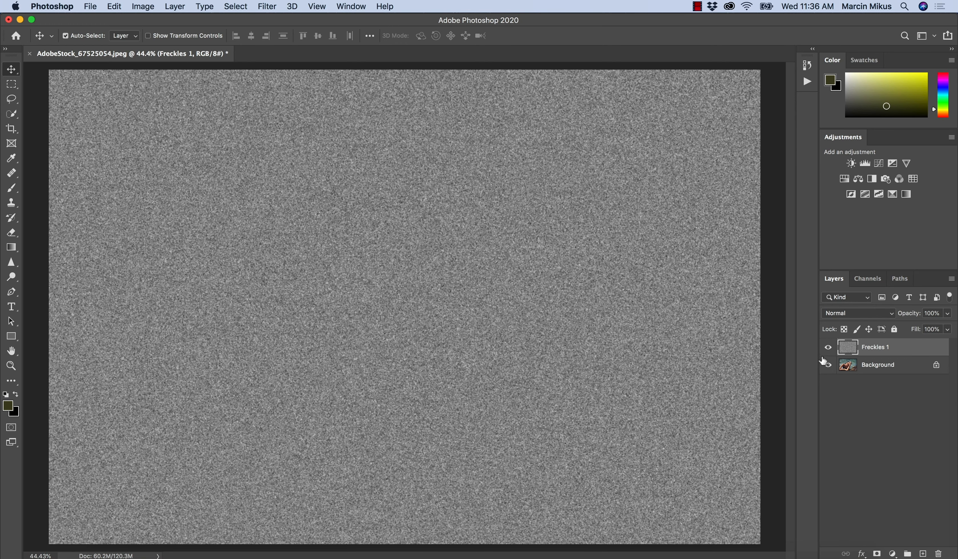
# Set the Freckles 1 layer's blend mode to Overlay.
pyautogui.click(841, 314)
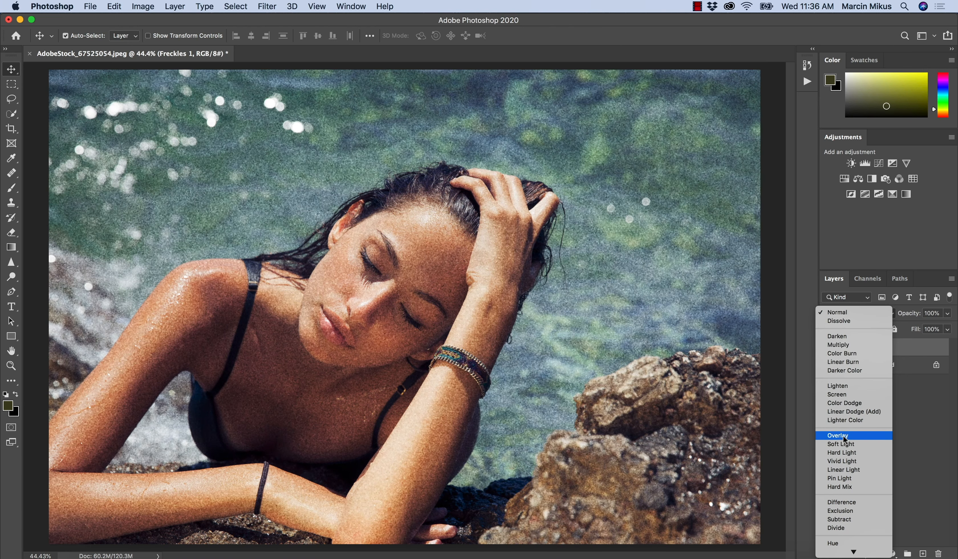
pyautogui.click(846, 436)
pyautogui.press('z')
pyautogui.moveTo(333, 277); pyautogui.dragTo(403, 342)
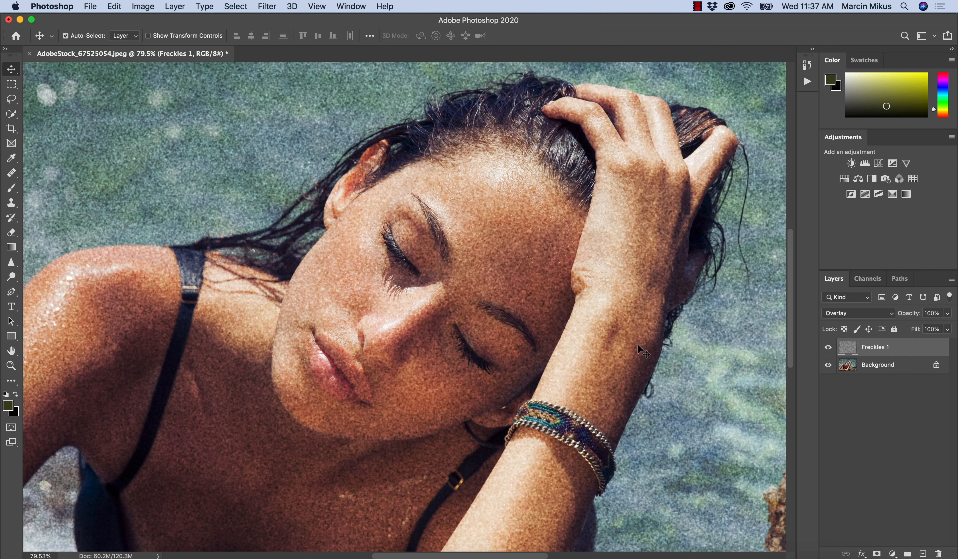
pyautogui.press('z')
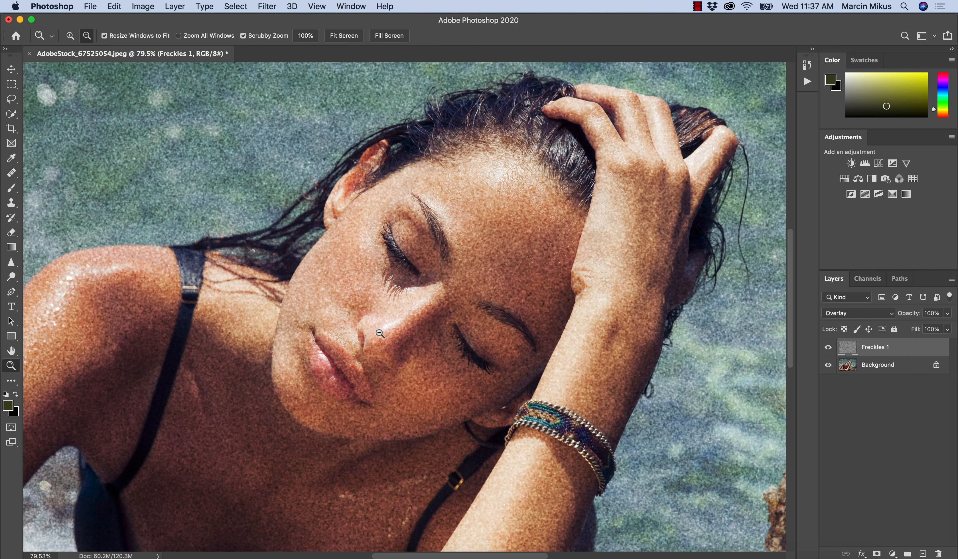
pyautogui.moveTo(338, 281); pyautogui.dragTo(351, 264)
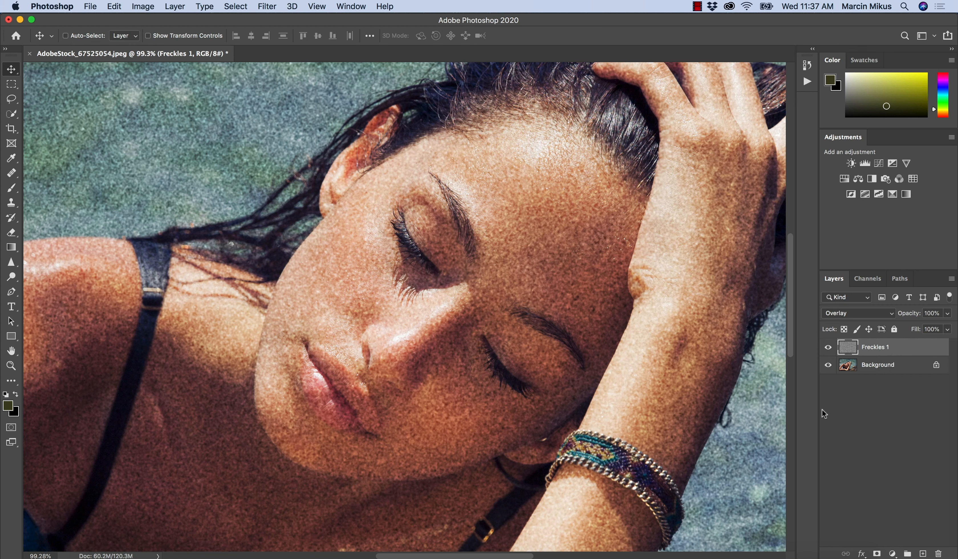
# Duplicate the Freckles 1 layer and rename the copy Freckles 2.
pyautogui.press('super+j')
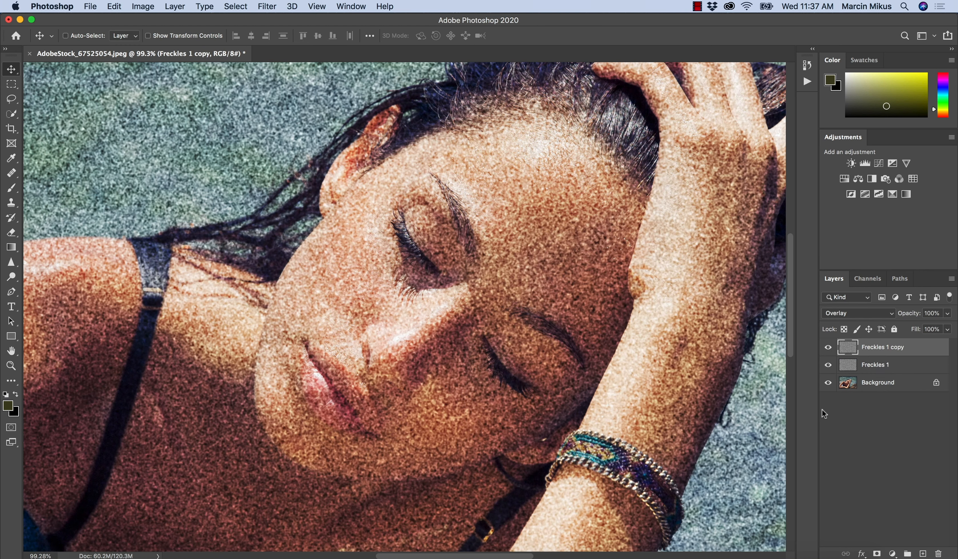
pyautogui.doubleClick(880, 347)
pyautogui.press('BackSpace')
pyautogui.press('BackSpace')
pyautogui.press('BackSpace')
pyautogui.write('2')
pyautogui.press('Return')
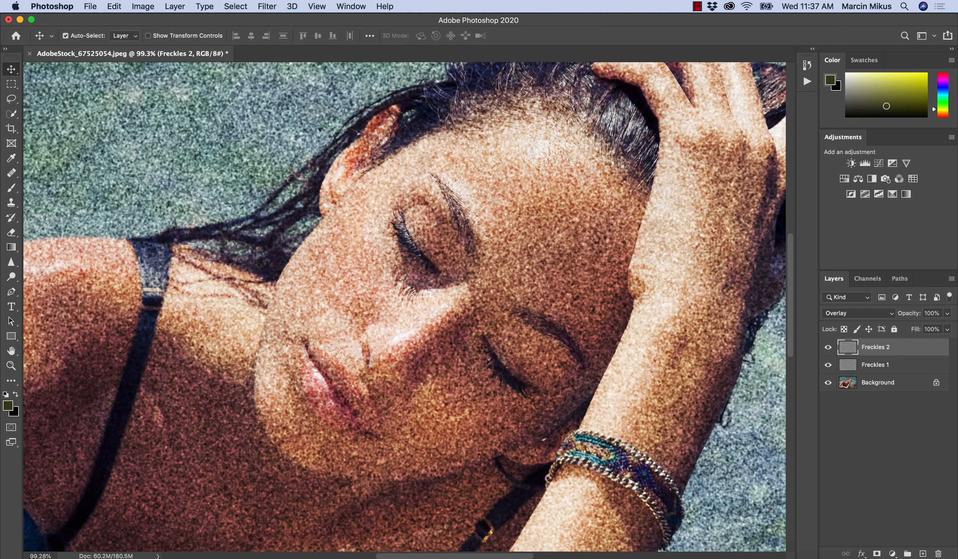
# Hide the Freckles 2 layer and add a layer mask to Freckles 1, inverted to black.
pyautogui.click(827, 349)
pyautogui.click(844, 370)
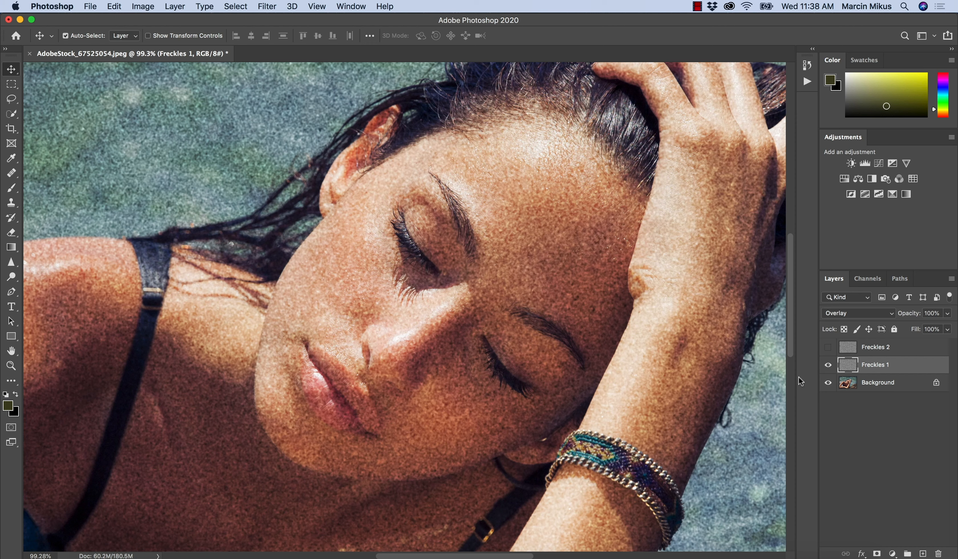
pyautogui.click(879, 554)
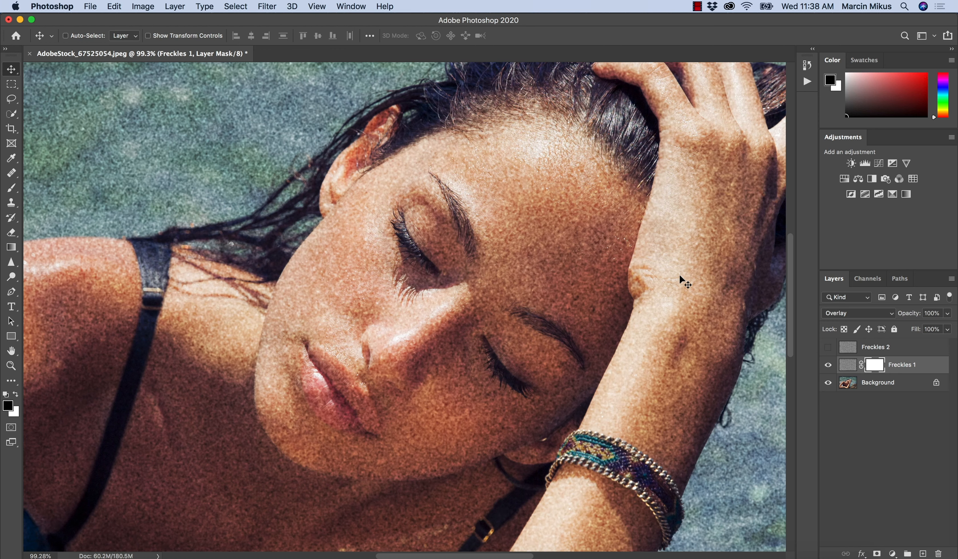
pyautogui.press('super+i')
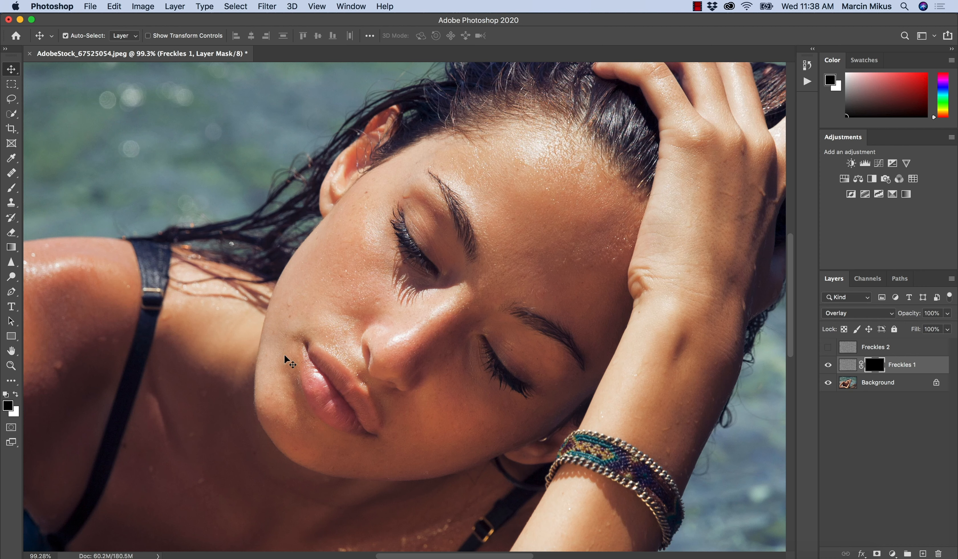
# Paint white on the Freckles 1 mask over the upper cheek with a 200 px brush, and undo the stroke over the nose.
pyautogui.click(11, 188)
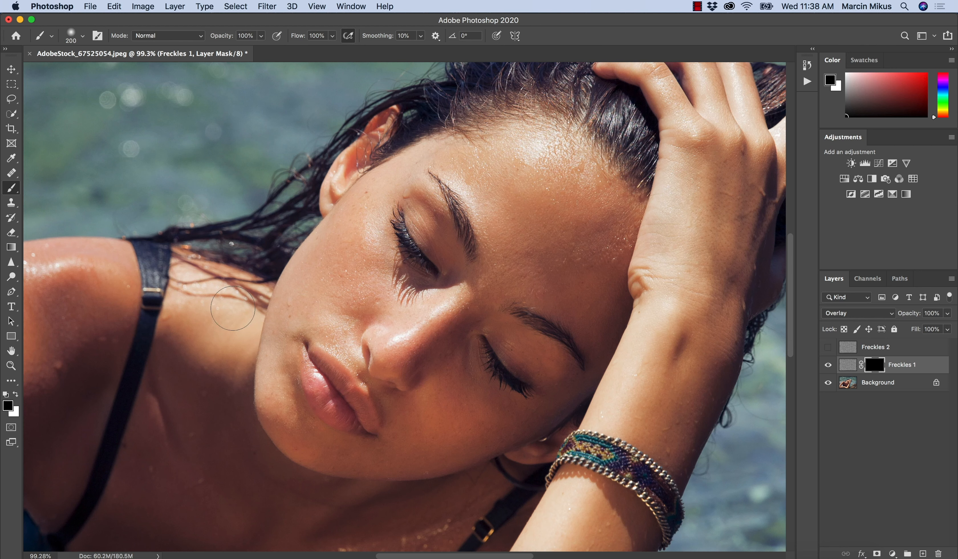
pyautogui.press('x')
pyautogui.moveTo(367, 253)
pyautogui.mouseDown()
pyautogui.moveTo(365, 246)
pyautogui.moveTo(371, 269)
pyautogui.moveTo(367, 222)
pyautogui.moveTo(332, 257)
pyautogui.moveTo(336, 286)
pyautogui.moveTo(355, 297)
pyautogui.moveTo(318, 289)
pyautogui.moveTo(303, 298)
pyautogui.mouseUp()
pyautogui.moveTo(383, 314)
pyautogui.mouseDown()
pyautogui.moveTo(439, 337)
pyautogui.moveTo(472, 324)
pyautogui.moveTo(463, 318)
pyautogui.moveTo(433, 345)
pyautogui.moveTo(457, 414)
pyautogui.moveTo(468, 347)
pyautogui.moveTo(459, 328)
pyautogui.moveTo(402, 372)
pyautogui.moveTo(416, 394)
pyautogui.moveTo(407, 365)
pyautogui.moveTo(414, 346)
pyautogui.moveTo(460, 303)
pyautogui.moveTo(421, 346)
pyautogui.moveTo(463, 322)
pyautogui.mouseUp()
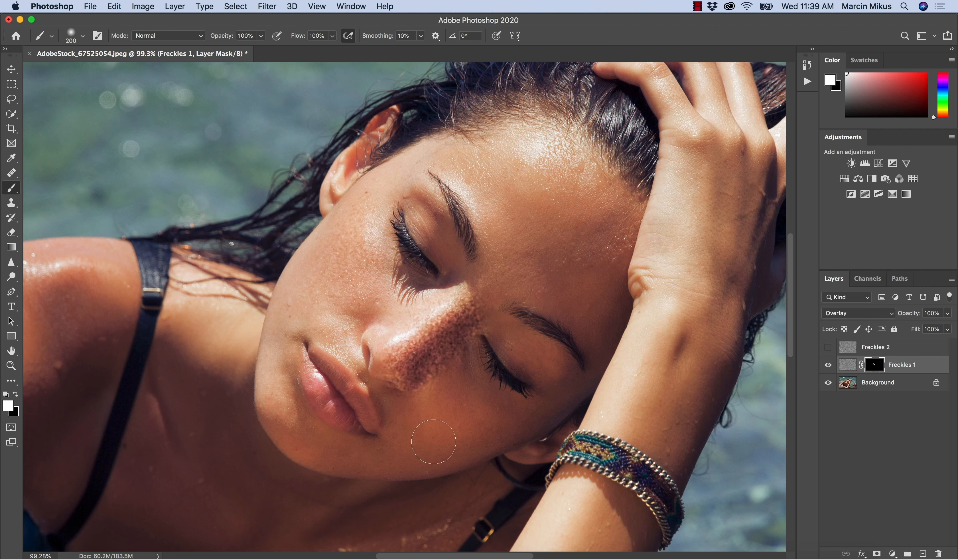
pyautogui.press('super+z')
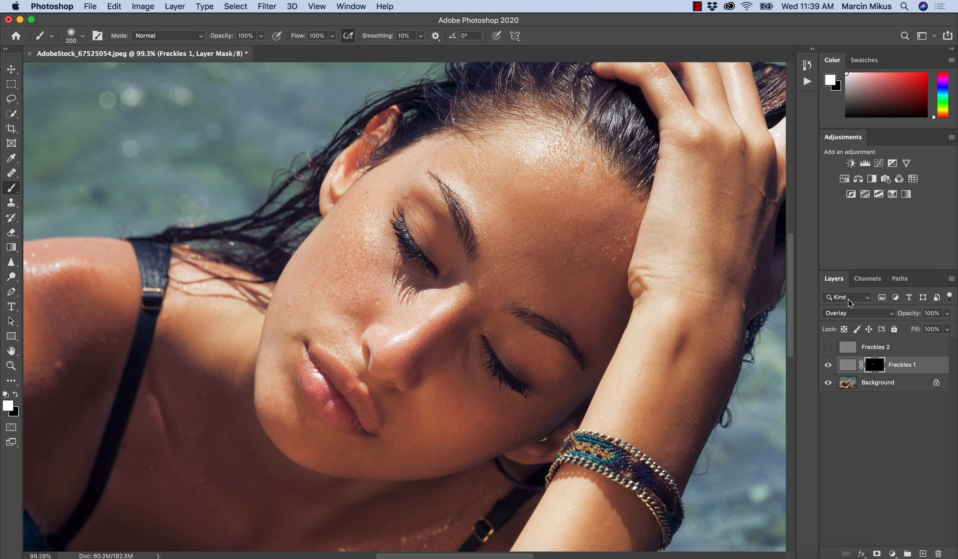
# Undo the trial dab on the face, set the brush flow to 31% and brush faint freckles beside the nose.
pyautogui.moveTo(353, 240)
pyautogui.mouseDown()
pyautogui.moveTo(356, 259)
pyautogui.moveTo(354, 251)
pyautogui.mouseUp()
pyautogui.click(426, 371)
pyautogui.press('super+z')
pyautogui.moveTo(301, 35); pyautogui.dragTo(285, 38)
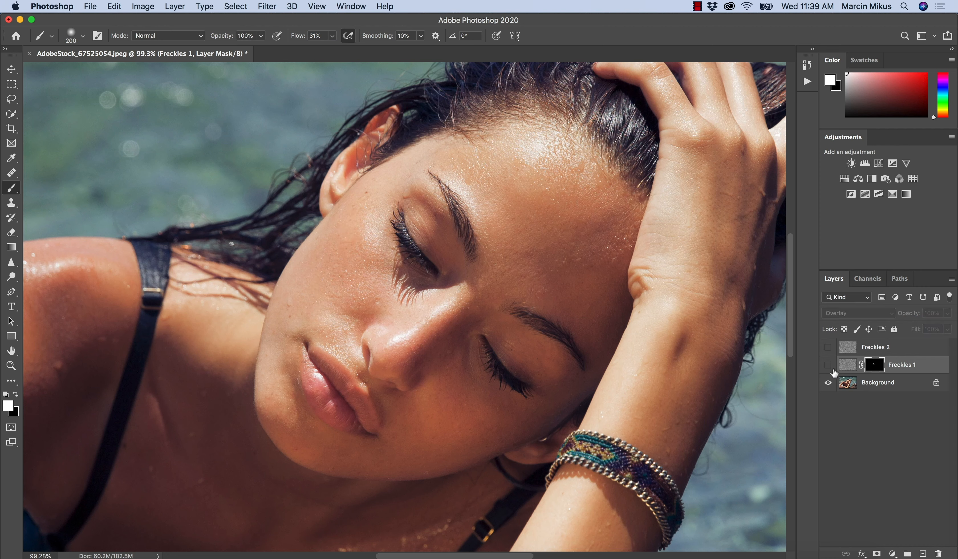
pyautogui.moveTo(476, 348)
pyautogui.mouseDown()
pyautogui.moveTo(464, 335)
pyautogui.moveTo(489, 296)
pyautogui.moveTo(485, 343)
pyautogui.mouseUp()
pyautogui.press('x')
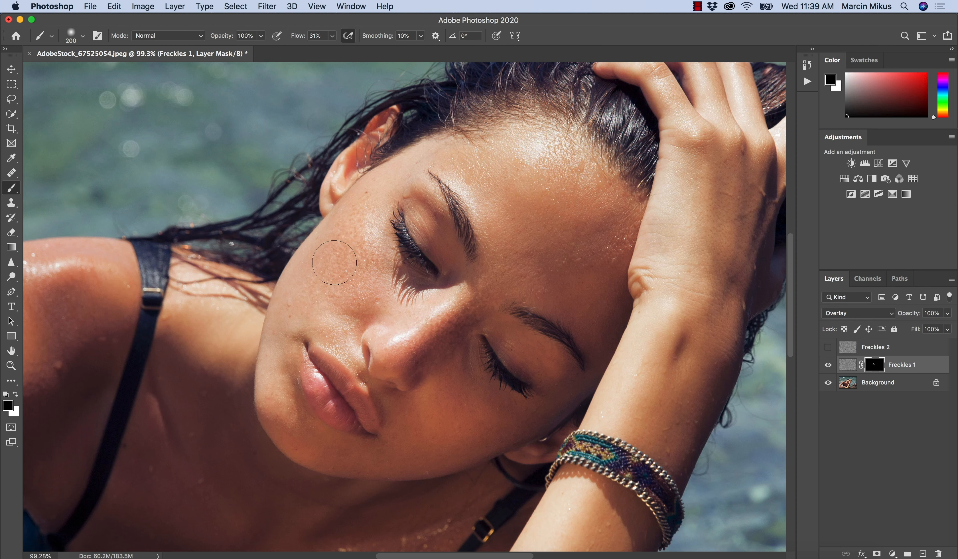
# Try painting freckles down the cheek in white with a stronger brush flow, and undo the stroke.
pyautogui.press('x')
pyautogui.write('68')
pyautogui.moveTo(332, 252)
pyautogui.mouseDown()
pyautogui.moveTo(332, 293)
pyautogui.moveTo(350, 307)
pyautogui.moveTo(368, 304)
pyautogui.moveTo(367, 349)
pyautogui.mouseUp()
pyautogui.press('super+z')
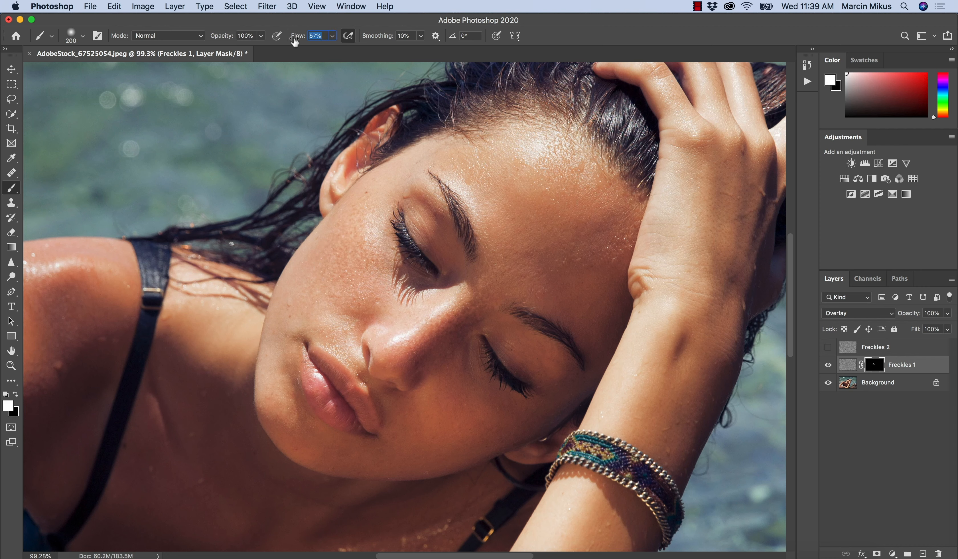
# Paint freckles on the chin and jaw at 57% brush flow, and undo the stroke over the shaded cheek.
pyautogui.click(273, 393)
pyautogui.moveTo(297, 429); pyautogui.dragTo(310, 442)
pyautogui.moveTo(461, 386); pyautogui.dragTo(482, 422)
pyautogui.press('super+z')
# Lower the brush flow to 22% and paint subtle freckles over the cheeks, nose area and forehead.
pyautogui.moveTo(299, 38); pyautogui.dragTo(283, 44)
pyautogui.moveTo(471, 410)
pyautogui.mouseDown()
pyautogui.moveTo(496, 426)
pyautogui.moveTo(488, 414)
pyautogui.moveTo(475, 428)
pyautogui.moveTo(454, 427)
pyautogui.moveTo(448, 414)
pyautogui.moveTo(470, 435)
pyautogui.moveTo(391, 446)
pyautogui.moveTo(411, 451)
pyautogui.moveTo(442, 396)
pyautogui.moveTo(406, 407)
pyautogui.moveTo(418, 481)
pyautogui.moveTo(497, 452)
pyautogui.moveTo(479, 393)
pyautogui.moveTo(499, 403)
pyautogui.moveTo(471, 356)
pyautogui.moveTo(465, 401)
pyautogui.mouseUp()
pyautogui.moveTo(491, 198)
pyautogui.mouseDown()
pyautogui.moveTo(513, 264)
pyautogui.moveTo(534, 200)
pyautogui.moveTo(516, 199)
pyautogui.moveTo(509, 184)
pyautogui.moveTo(492, 219)
pyautogui.moveTo(490, 188)
pyautogui.moveTo(500, 235)
pyautogui.moveTo(475, 187)
pyautogui.moveTo(490, 197)
pyautogui.moveTo(517, 178)
pyautogui.moveTo(563, 203)
pyautogui.moveTo(565, 192)
pyautogui.moveTo(494, 167)
pyautogui.moveTo(518, 181)
pyautogui.moveTo(503, 192)
pyautogui.moveTo(562, 234)
pyautogui.moveTo(493, 192)
pyautogui.moveTo(490, 168)
pyautogui.moveTo(530, 164)
pyautogui.mouseUp()
pyautogui.moveTo(506, 380); pyautogui.dragTo(500, 377)
pyautogui.moveTo(364, 290)
pyautogui.mouseDown()
pyautogui.moveTo(358, 303)
pyautogui.moveTo(377, 290)
pyautogui.mouseUp()
pyautogui.moveTo(492, 358)
pyautogui.mouseDown()
pyautogui.moveTo(471, 354)
pyautogui.moveTo(457, 378)
pyautogui.mouseUp()
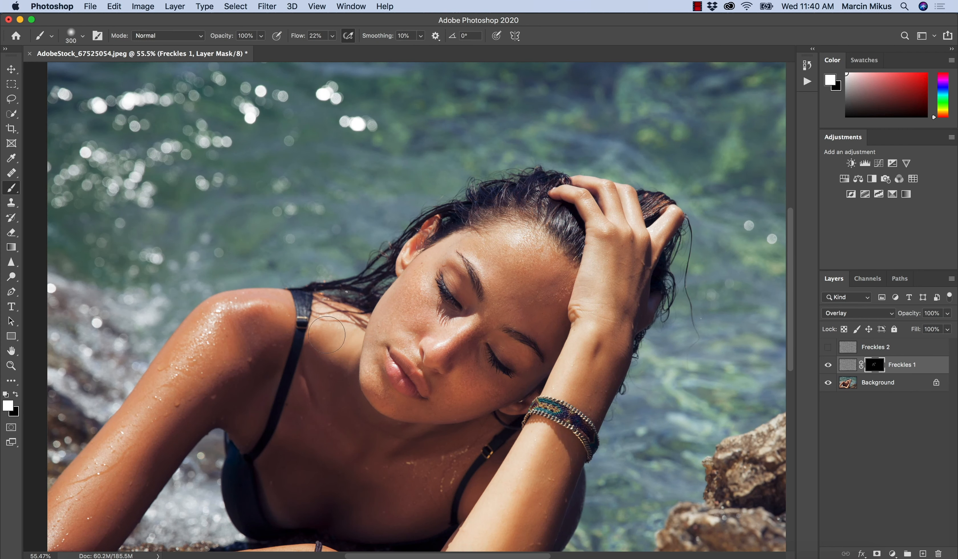
# Enlarge the brush to 600 px and paint freckles over the raised forearm and the chest on the Freckles 1 mask.
pyautogui.press(']')
pyautogui.press(']')
pyautogui.press(']')
pyautogui.press(']')
pyautogui.press(']')
pyautogui.moveTo(601, 327); pyautogui.dragTo(605, 204)
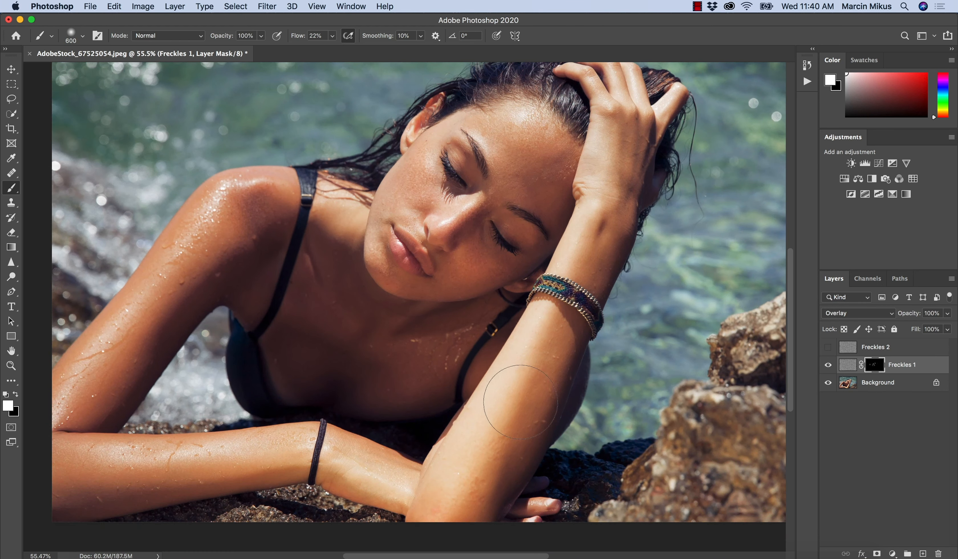
pyautogui.moveTo(510, 425)
pyautogui.mouseDown()
pyautogui.moveTo(604, 244)
pyautogui.moveTo(615, 186)
pyautogui.moveTo(502, 357)
pyautogui.mouseUp()
pyautogui.moveTo(414, 342)
pyautogui.mouseDown()
pyautogui.moveTo(418, 352)
pyautogui.moveTo(366, 338)
pyautogui.moveTo(413, 372)
pyautogui.mouseUp()
pyautogui.press('super+space')
pyautogui.moveTo(447, 233); pyautogui.dragTo(458, 238)
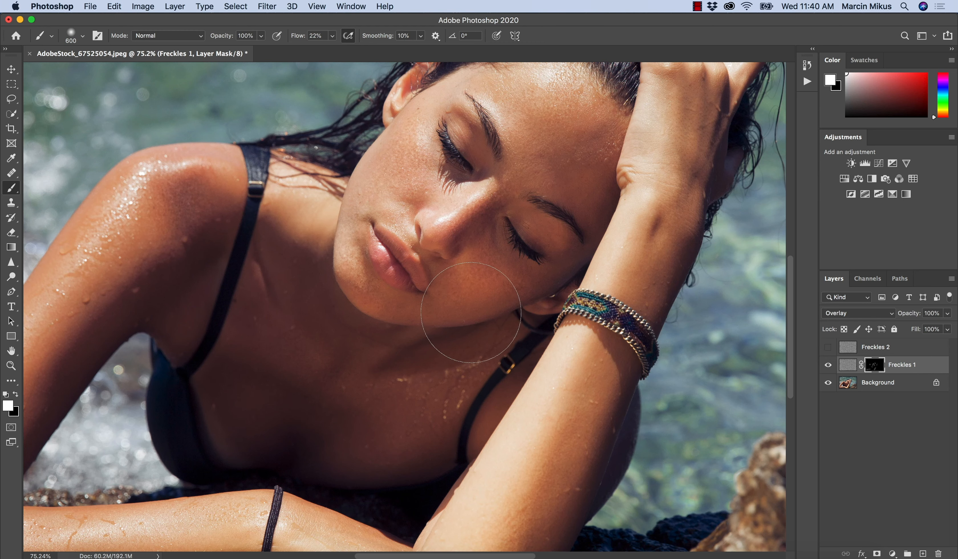
# Make the Freckles 2 layer active and turn its visibility on over the image.
pyautogui.scroll(5, 460, 285)
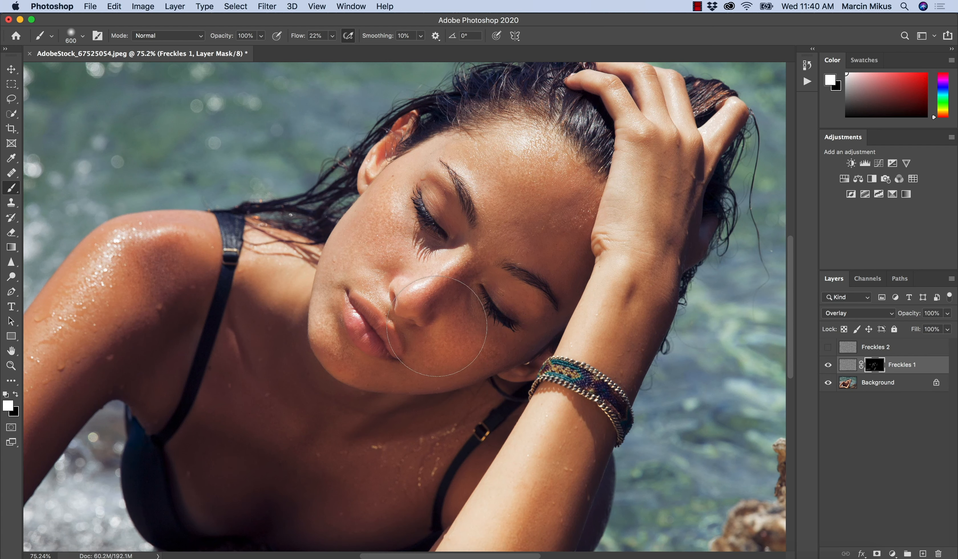
pyautogui.press('super+space')
pyautogui.moveTo(410, 254); pyautogui.dragTo(422, 256)
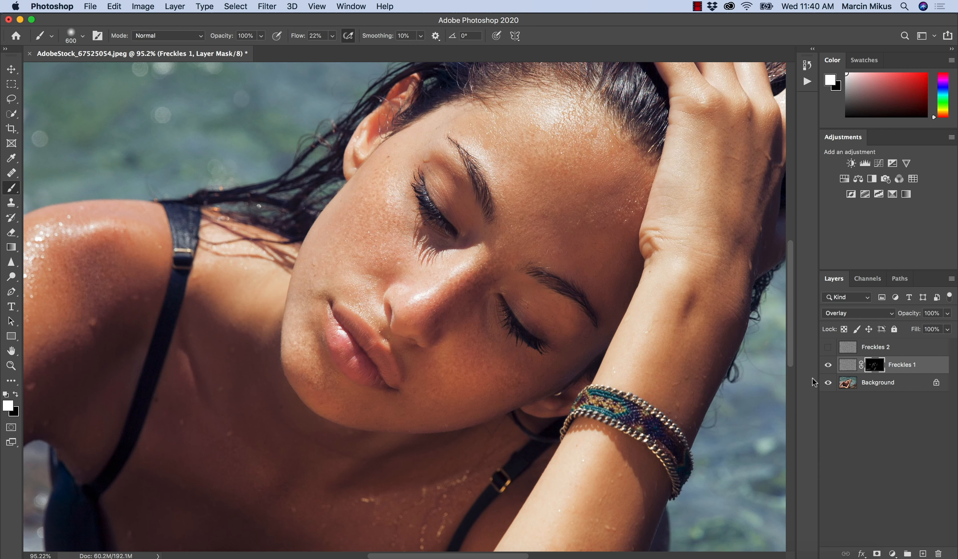
pyautogui.click(846, 347)
pyautogui.click(828, 347)
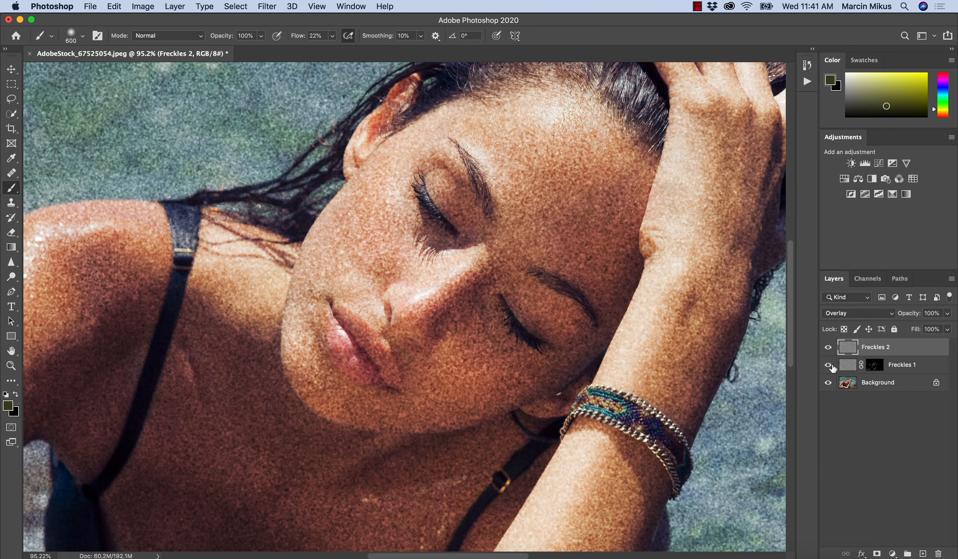
# Select a rectangle of the Freckles 2 layer around the head, raised hand and upper chest, and copy it to a new layer.
pyautogui.moveTo(490, 295); pyautogui.dragTo(419, 290)
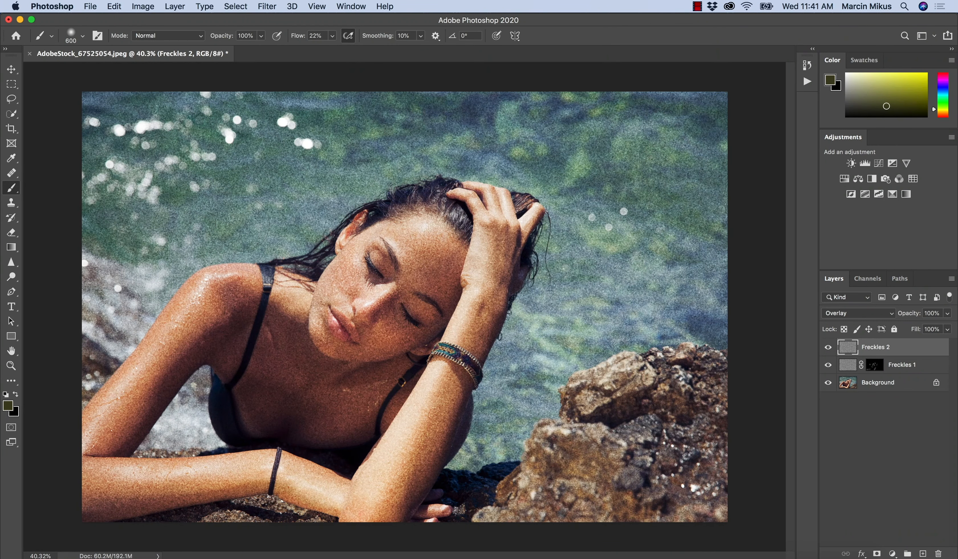
pyautogui.click(11, 85)
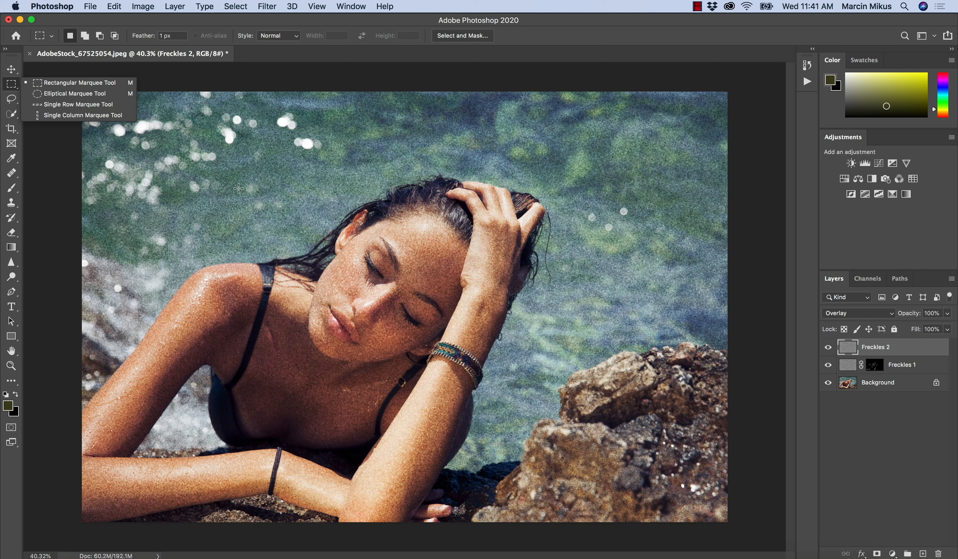
pyautogui.moveTo(227, 181); pyautogui.dragTo(565, 402)
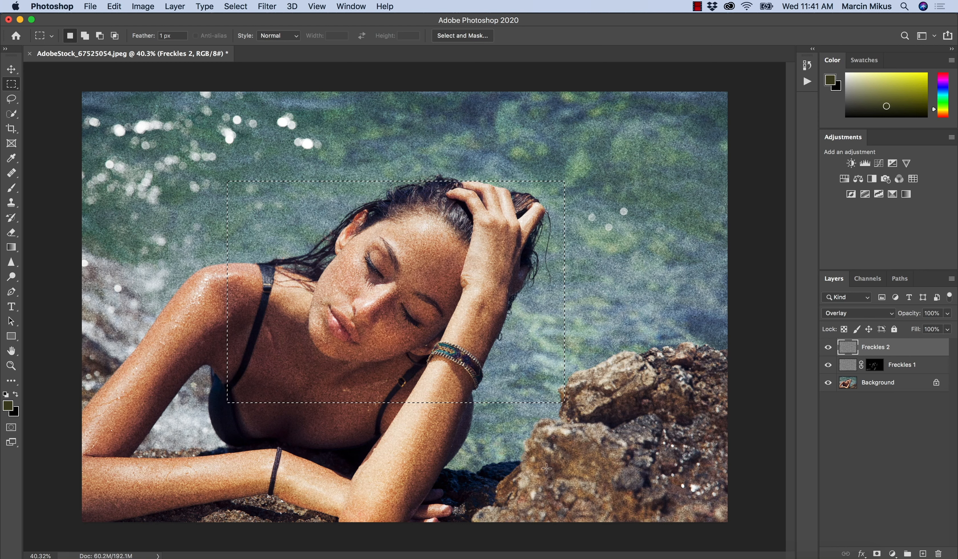
pyautogui.moveTo(237, 158); pyautogui.dragTo(572, 411)
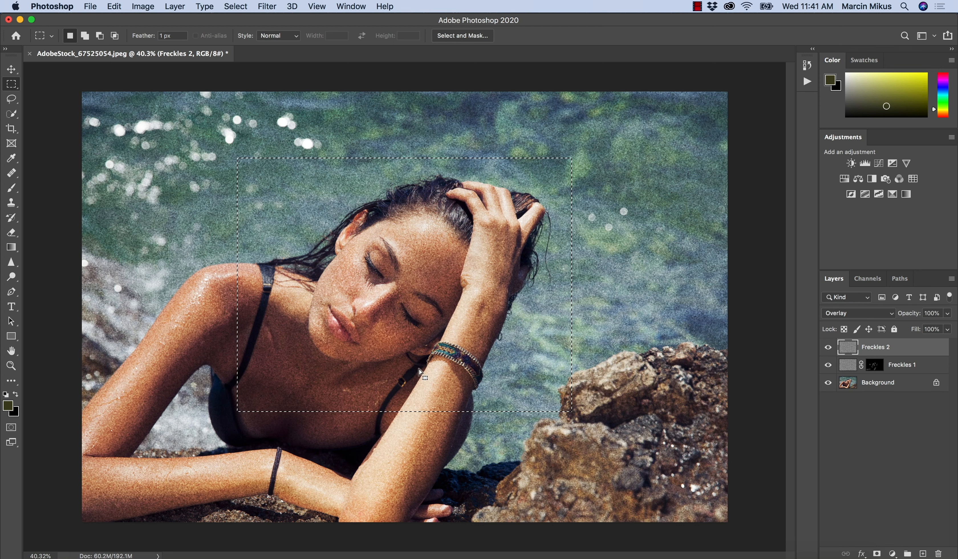
pyautogui.rightClick(546, 363)
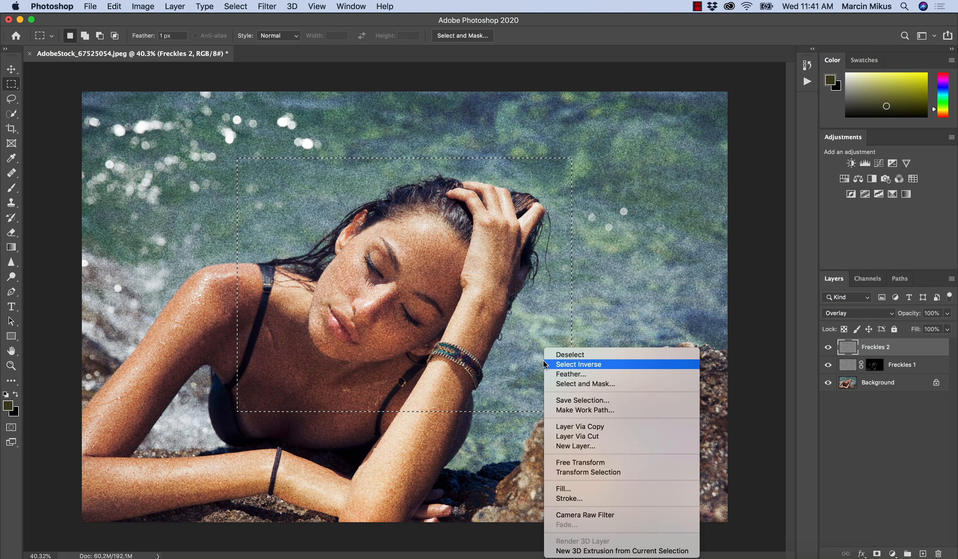
pyautogui.click(588, 426)
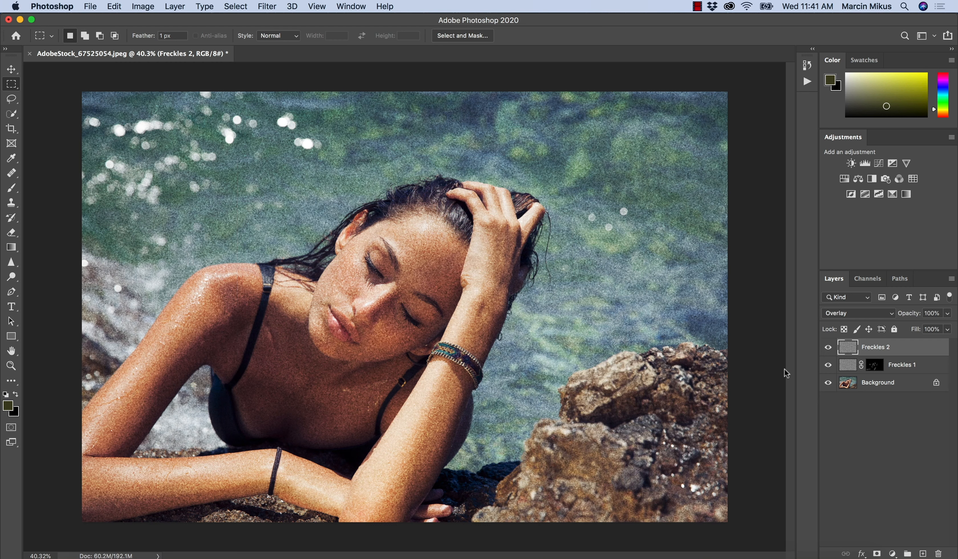
# Delete the original full-size Freckles 2 layer and rename the copied layer as Freckles 2.
pyautogui.click(875, 367)
pyautogui.press('Delete')
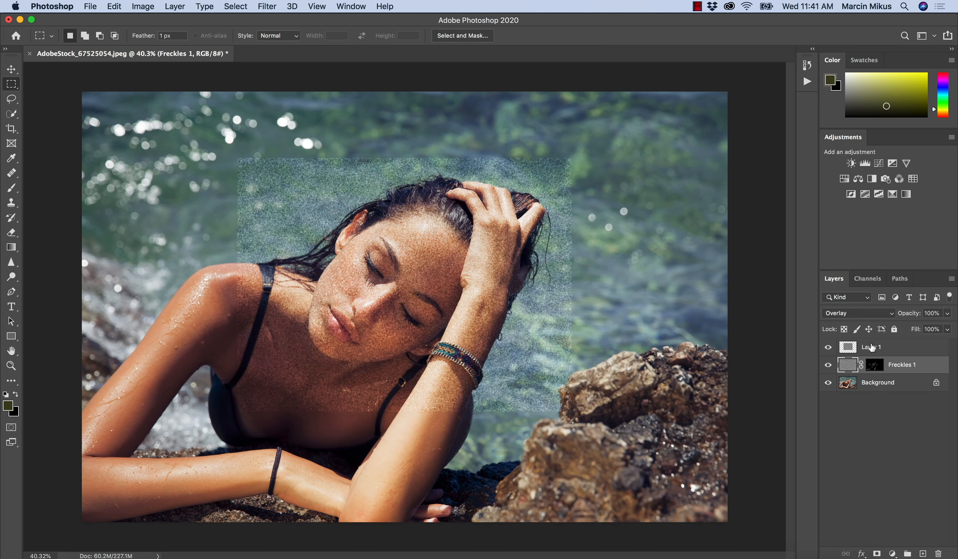
pyautogui.doubleClick(872, 348)
pyautogui.write('f')
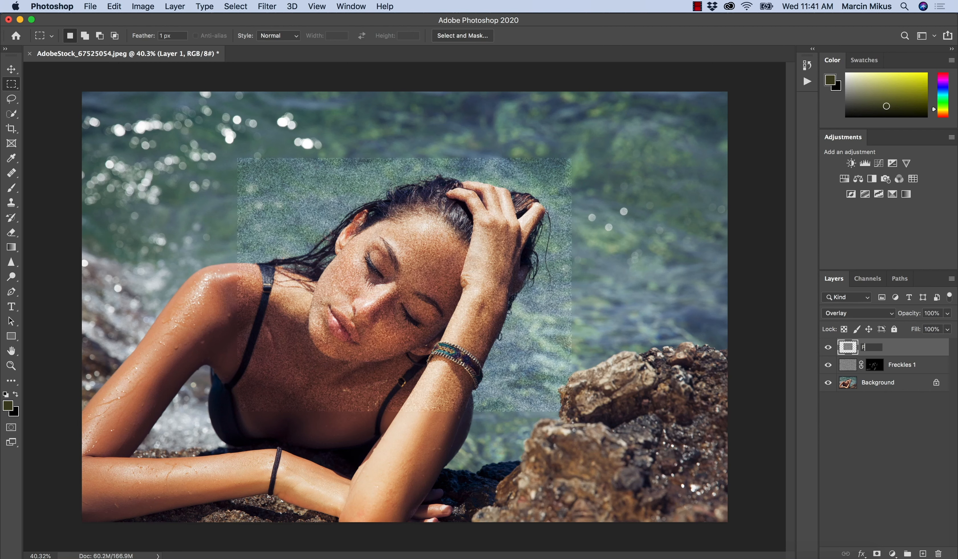
pyautogui.write('reckles 2')
pyautogui.press('Return')
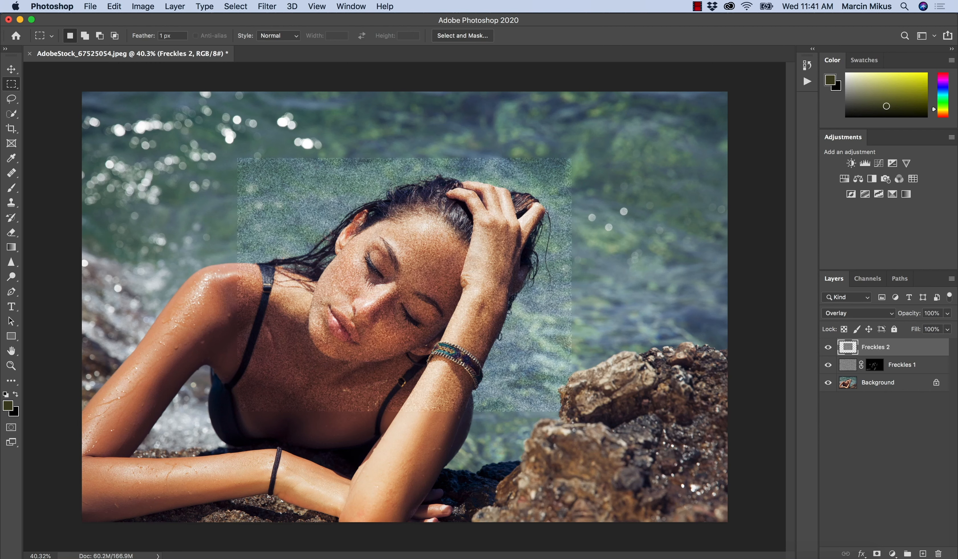
# Set the blending mode of the Freckles 2 layer to Soft Light.
pyautogui.press('z')
pyautogui.click(375, 274)
pyautogui.scroll(-3, 413, 319)
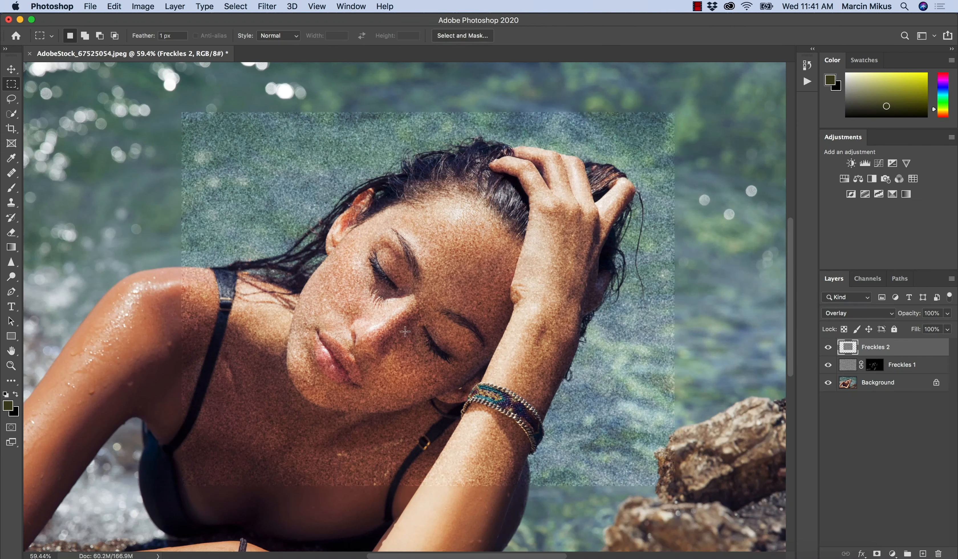
pyautogui.click(850, 313)
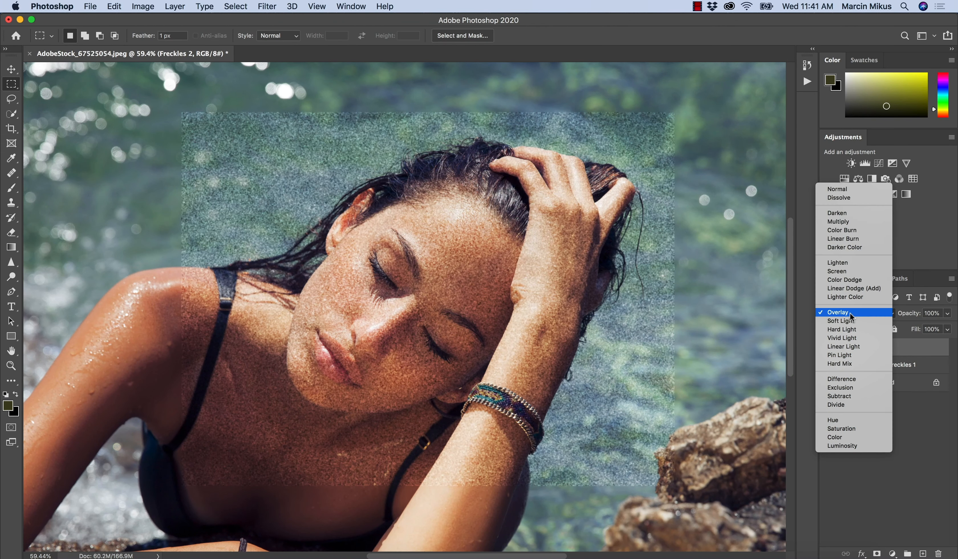
pyautogui.click(849, 321)
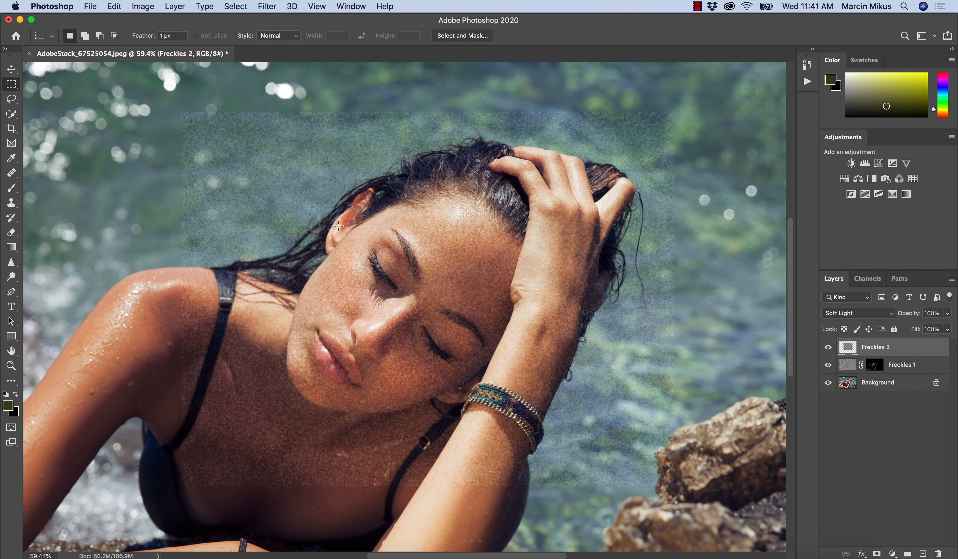
pyautogui.scroll(2, 386, 330)
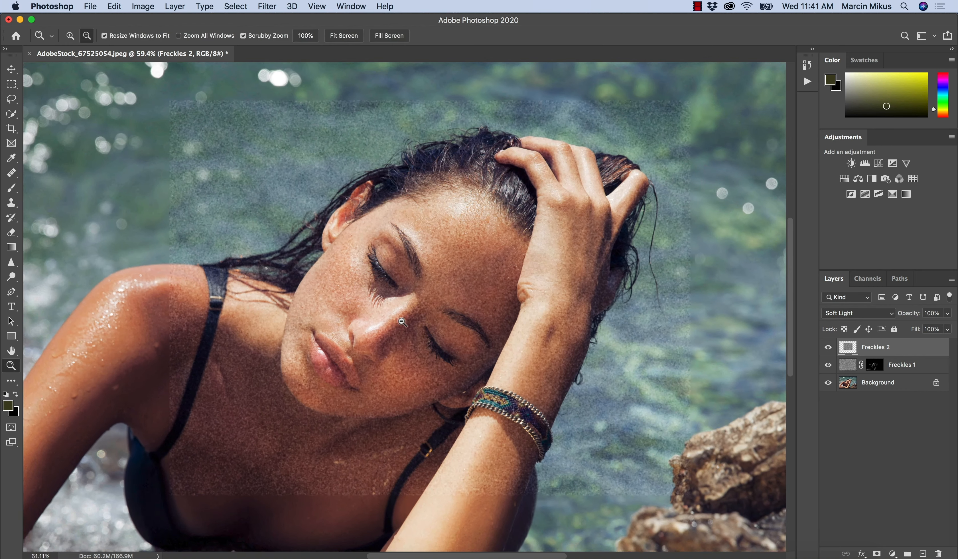
pyautogui.scroll(-6, 362, 297)
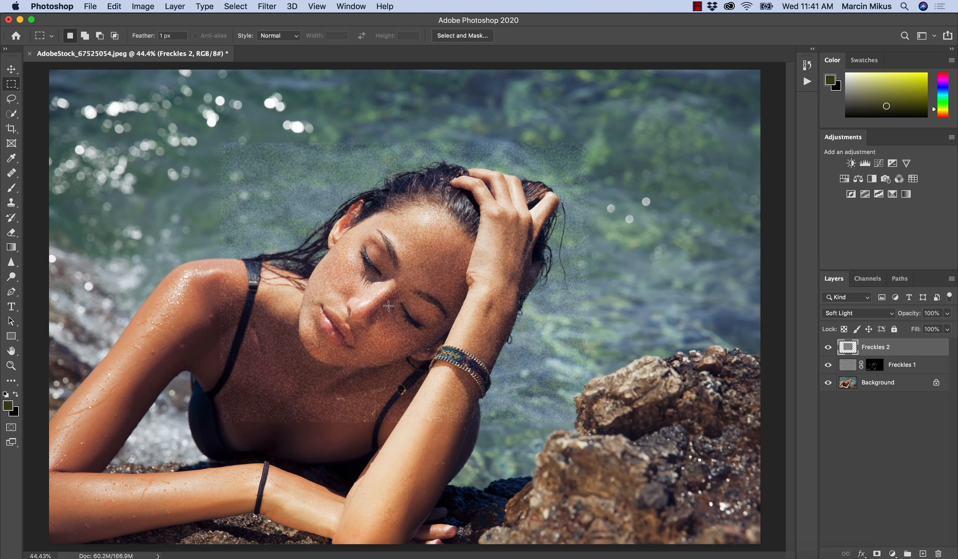
pyautogui.rightClick(377, 276)
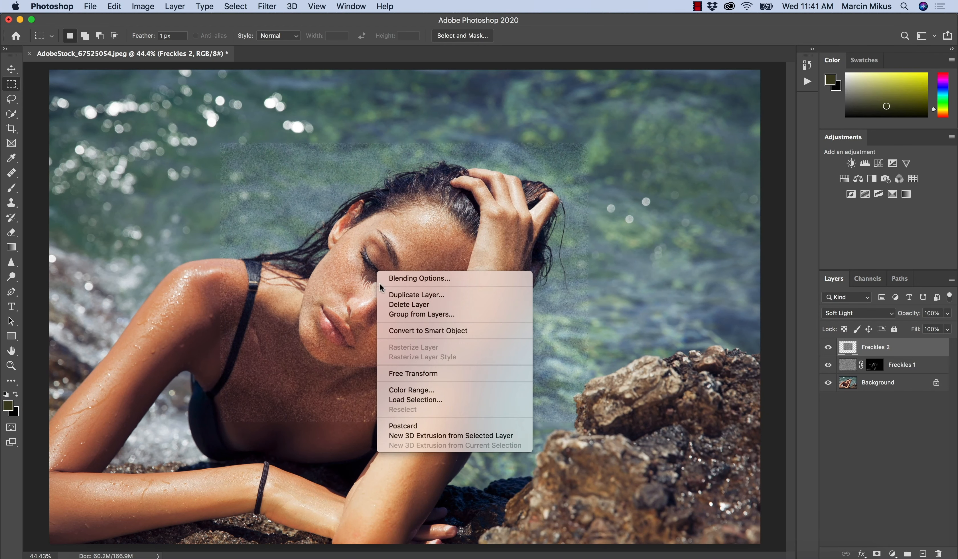
pyautogui.click(401, 374)
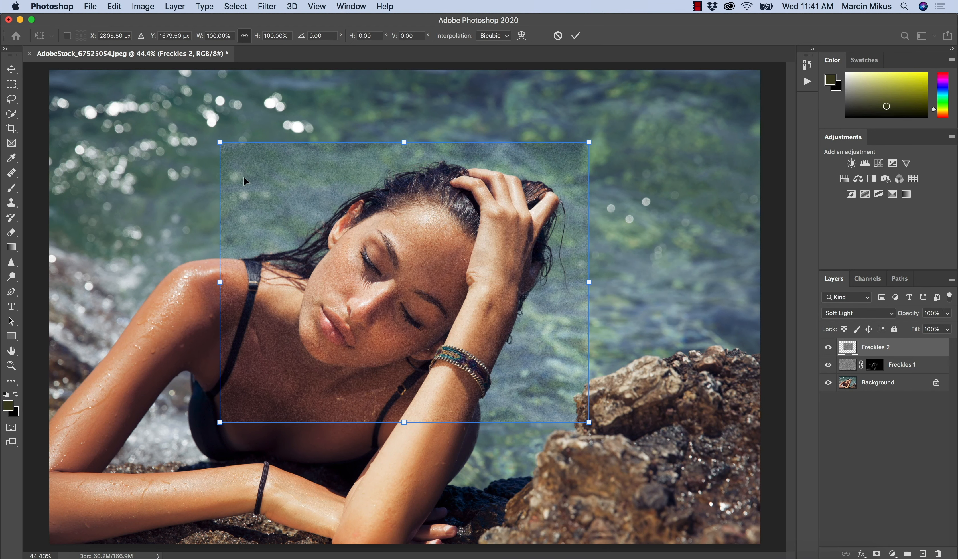
pyautogui.click(11, 99)
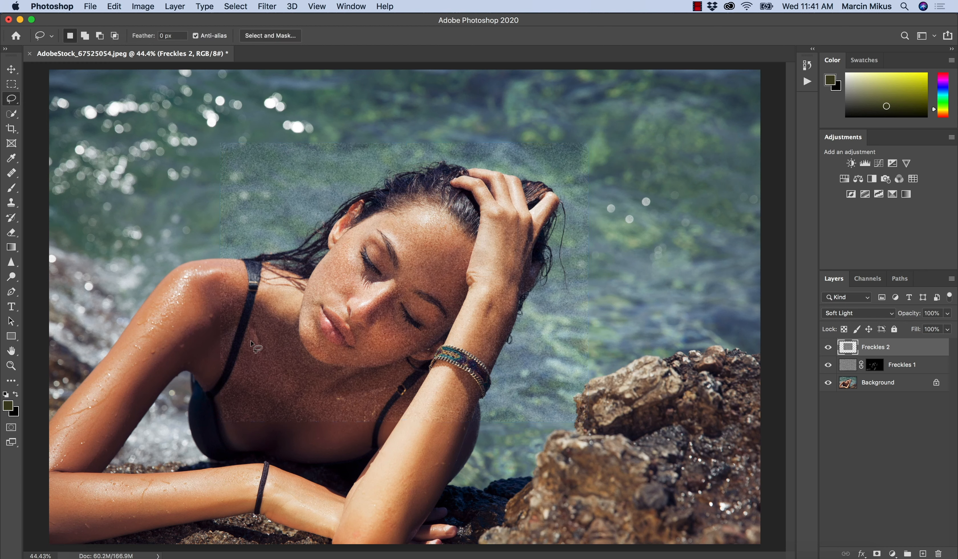
pyautogui.click(12, 84)
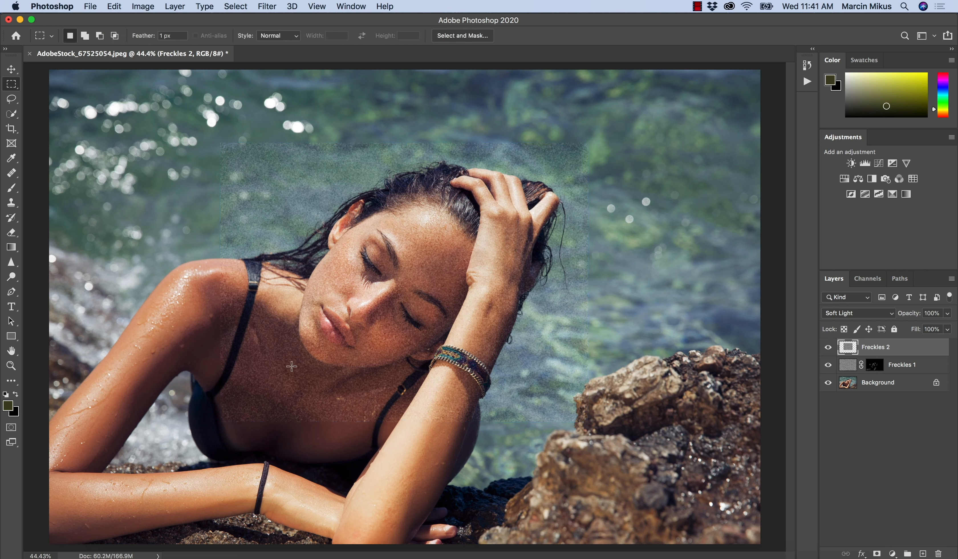
# Scale the Freckles 2 layer up to about 159% with Free Transform, keeping it roughly centred on the face, and apply it.
pyautogui.rightClick(282, 376)
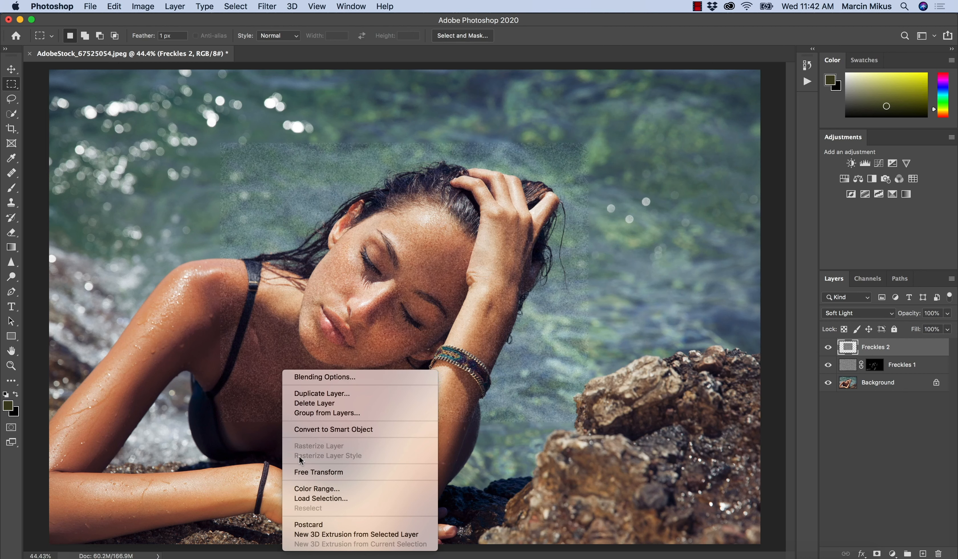
pyautogui.click(307, 472)
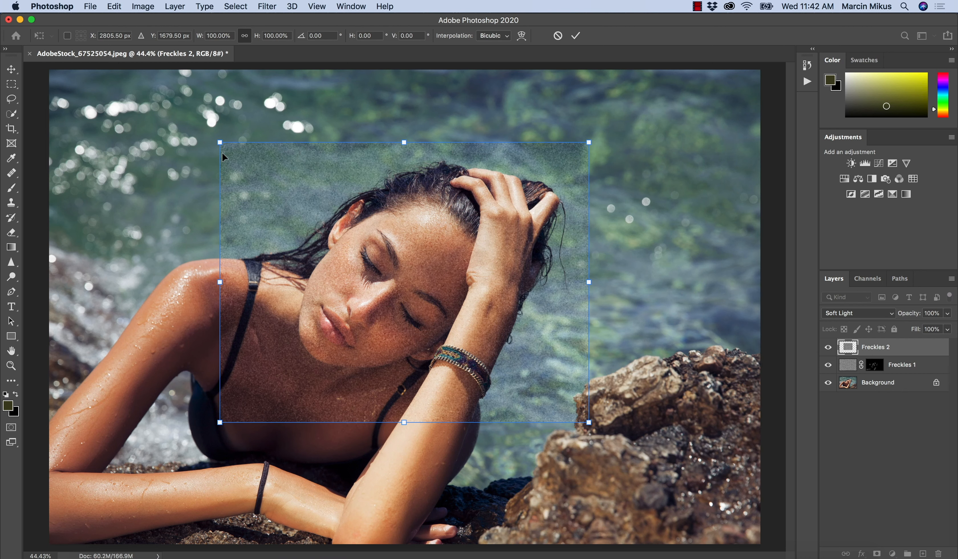
pyautogui.moveTo(220, 144); pyautogui.dragTo(112, 63)
pyautogui.moveTo(589, 423); pyautogui.dragTo(712, 497)
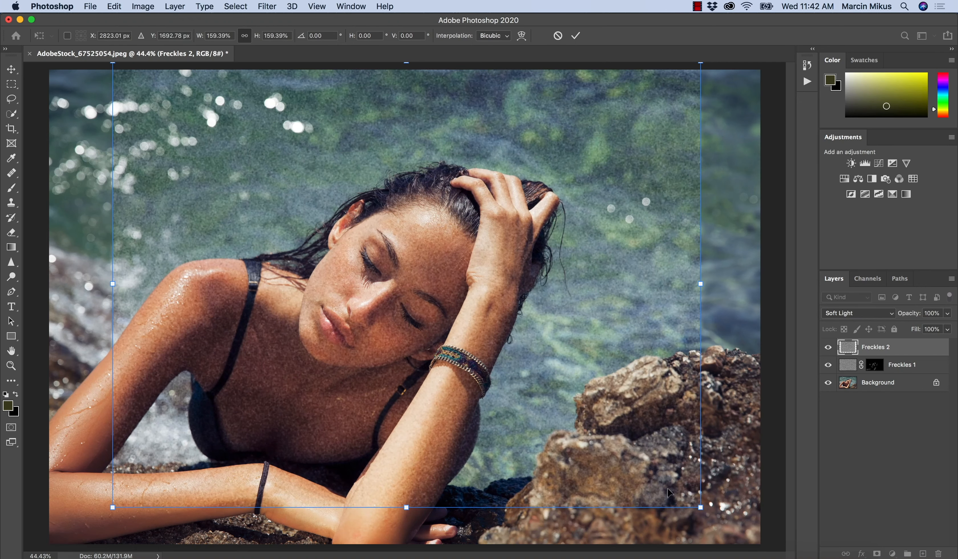
pyautogui.click(11, 99)
# Add a layer mask to Freckles 2 and invert it to black to hide the grain.
pyautogui.press('z')
pyautogui.moveTo(347, 284)
pyautogui.mouseDown()
pyautogui.moveTo(385, 291)
pyautogui.moveTo(346, 282)
pyautogui.moveTo(380, 290)
pyautogui.moveTo(368, 304)
pyautogui.mouseUp()
pyautogui.press('l')
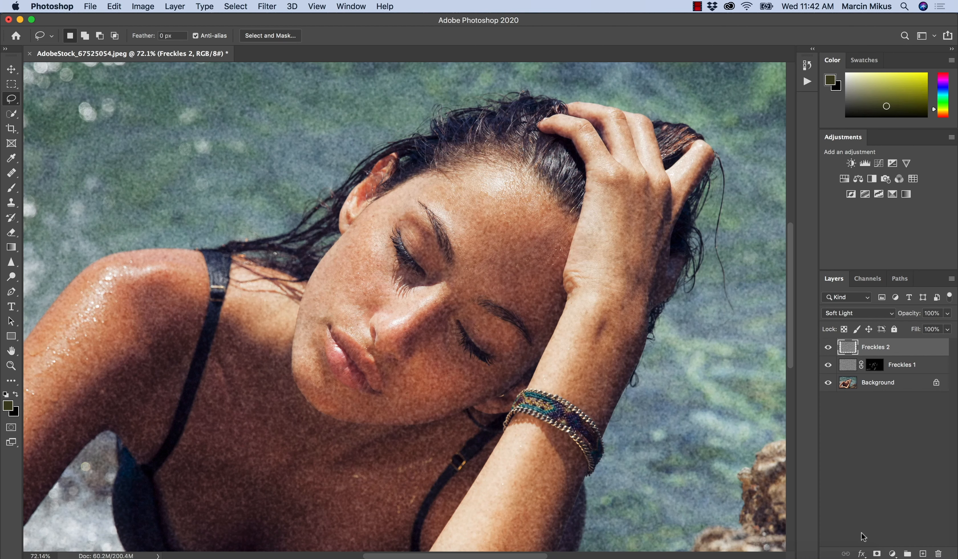
pyautogui.click(876, 553)
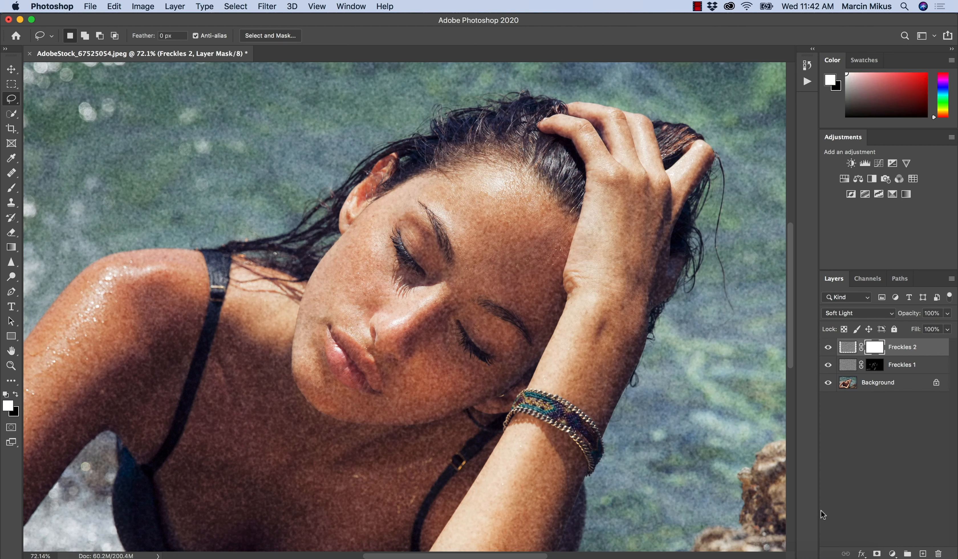
pyautogui.press('super+i')
# Paint larger freckles in white over the cheek beside the eye with a 200 px brush, raise the flow, and undo the last stroke.
pyautogui.press('super+space')
pyautogui.moveTo(350, 290); pyautogui.dragTo(359, 271)
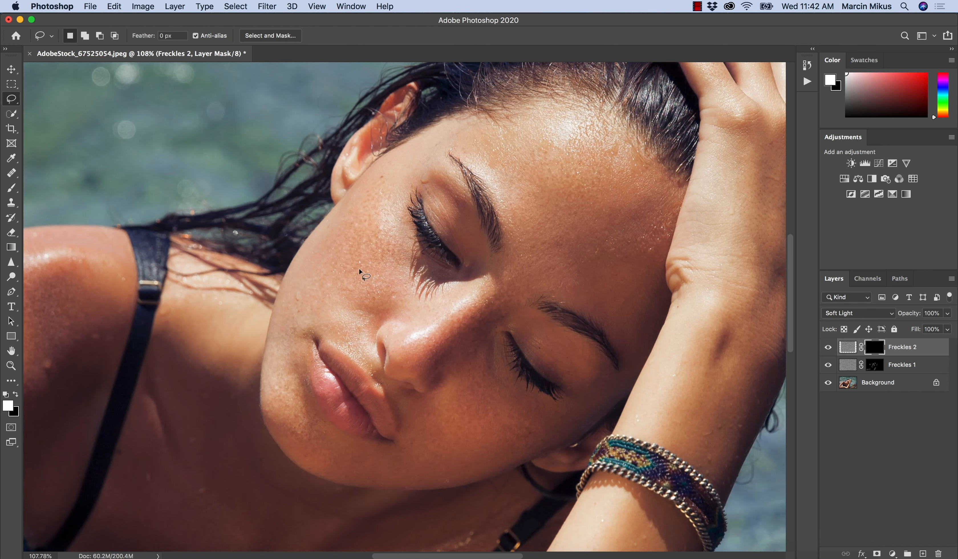
pyautogui.press('b')
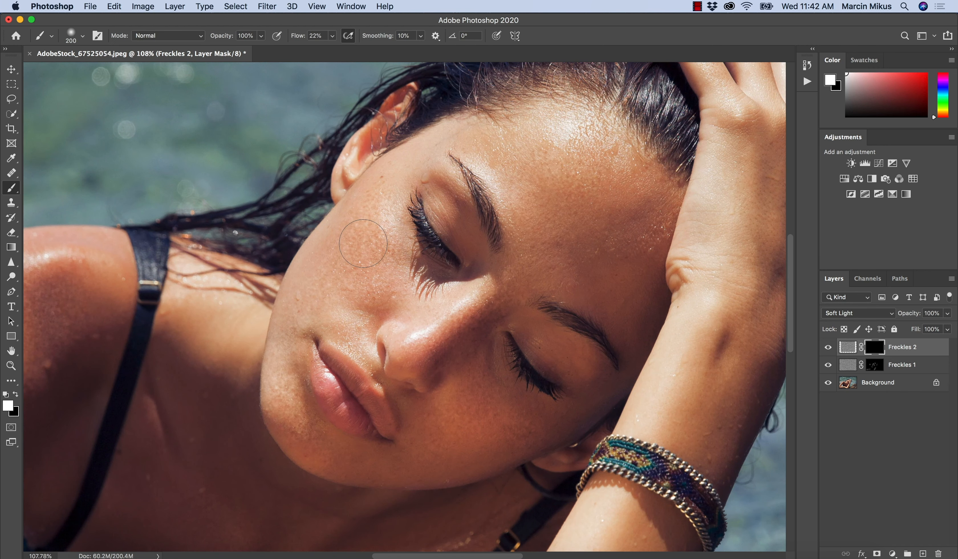
pyautogui.moveTo(363, 243)
pyautogui.mouseDown()
pyautogui.moveTo(363, 225)
pyautogui.moveTo(355, 250)
pyautogui.moveTo(357, 214)
pyautogui.moveTo(352, 242)
pyautogui.mouseUp()
pyautogui.moveTo(293, 37); pyautogui.dragTo(310, 37)
pyautogui.moveTo(352, 207)
pyautogui.mouseDown()
pyautogui.moveTo(357, 269)
pyautogui.moveTo(372, 288)
pyautogui.moveTo(365, 296)
pyautogui.moveTo(354, 285)
pyautogui.moveTo(378, 287)
pyautogui.moveTo(353, 283)
pyautogui.moveTo(335, 248)
pyautogui.moveTo(303, 296)
pyautogui.mouseUp()
pyautogui.press('super+z')
# Paint freckles on the lit cheek and toward the mouth on the Freckles 2 mask, and undo the stroke over the shaded side.
pyautogui.moveTo(388, 287)
pyautogui.mouseDown()
pyautogui.moveTo(371, 305)
pyautogui.moveTo(338, 300)
pyautogui.mouseUp()
pyautogui.click(829, 348)
pyautogui.moveTo(285, 362); pyautogui.dragTo(283, 367)
pyautogui.moveTo(482, 350); pyautogui.dragTo(467, 408)
pyautogui.press('super+z')
# Lower the brush flow to 23% and paint subtle freckles over the shaded cheek and the area around the eyes.
pyautogui.moveTo(300, 38); pyautogui.dragTo(291, 40)
pyautogui.moveTo(486, 403)
pyautogui.mouseDown()
pyautogui.moveTo(484, 388)
pyautogui.moveTo(505, 426)
pyautogui.moveTo(483, 360)
pyautogui.moveTo(478, 385)
pyautogui.mouseUp()
pyautogui.moveTo(408, 295)
pyautogui.mouseDown()
pyautogui.moveTo(395, 275)
pyautogui.moveTo(408, 245)
pyautogui.moveTo(397, 206)
pyautogui.moveTo(405, 184)
pyautogui.moveTo(392, 213)
pyautogui.mouseUp()
# Compare the face with and without the Freckles 2 layer, then examine the painted freckles up close.
pyautogui.keyDown('alt'); pyautogui.click(450, 281); pyautogui.keyUp('alt')
pyautogui.click(828, 348)
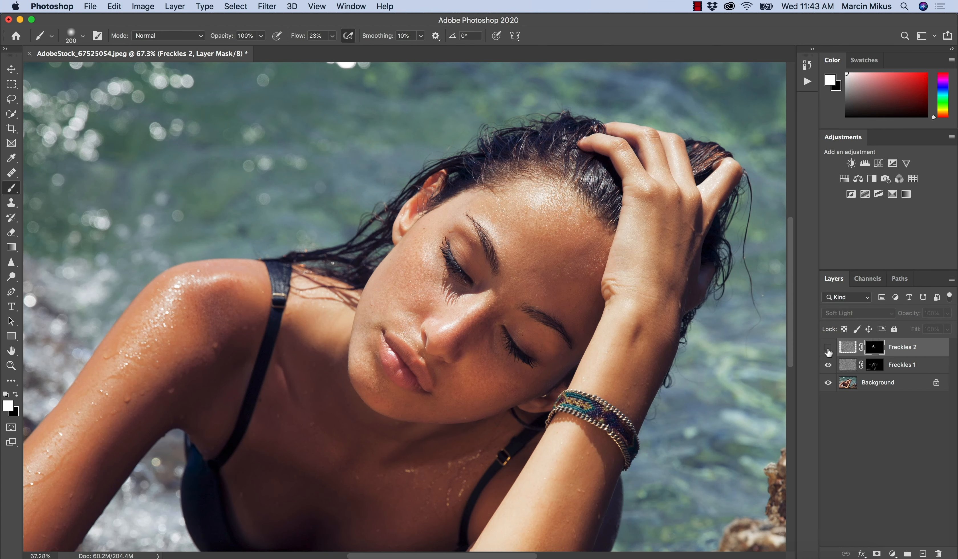
pyautogui.click(828, 347)
pyautogui.press('z')
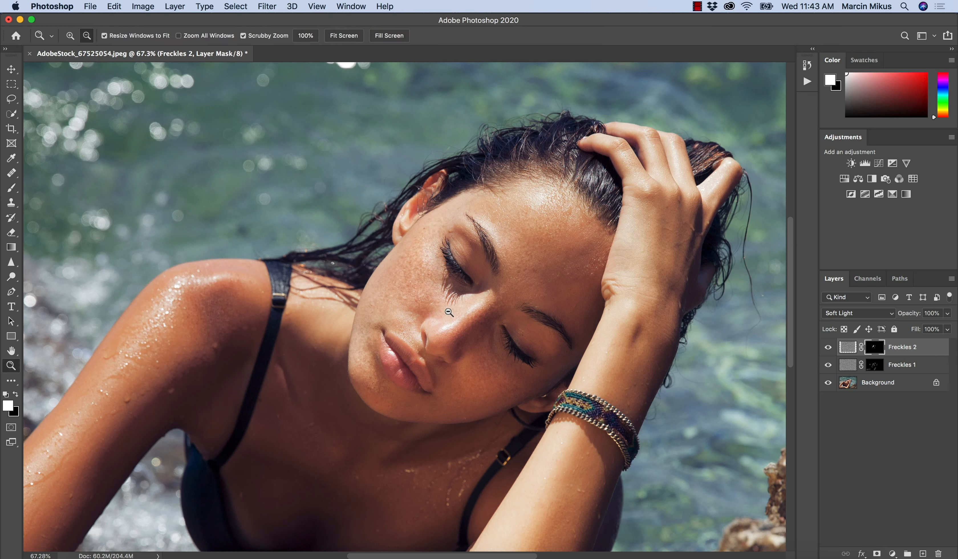
pyautogui.moveTo(439, 293); pyautogui.dragTo(472, 294)
pyautogui.press('b')
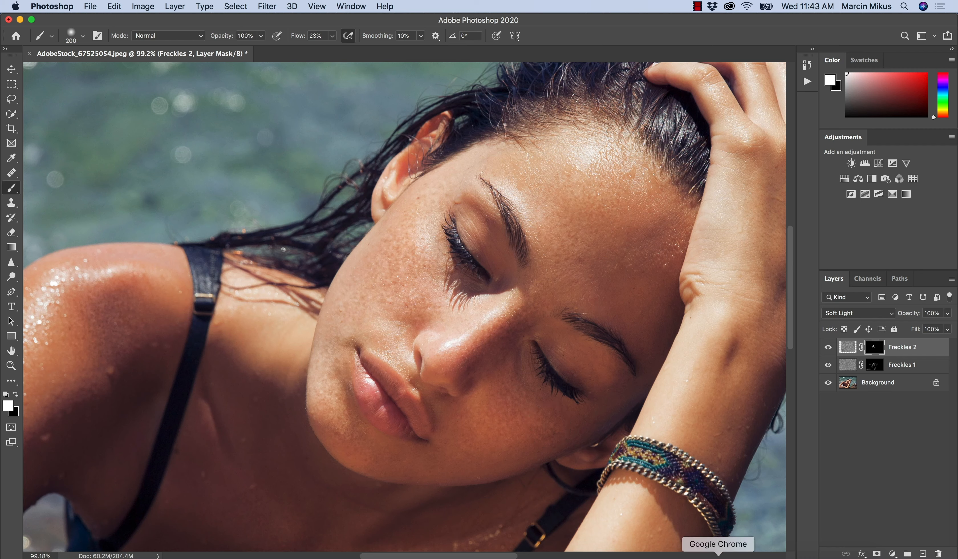
# Switch to Google Chrome to view the Portrait Retouching Essentials course page, and return to Photoshop.
pyautogui.click(718, 557)
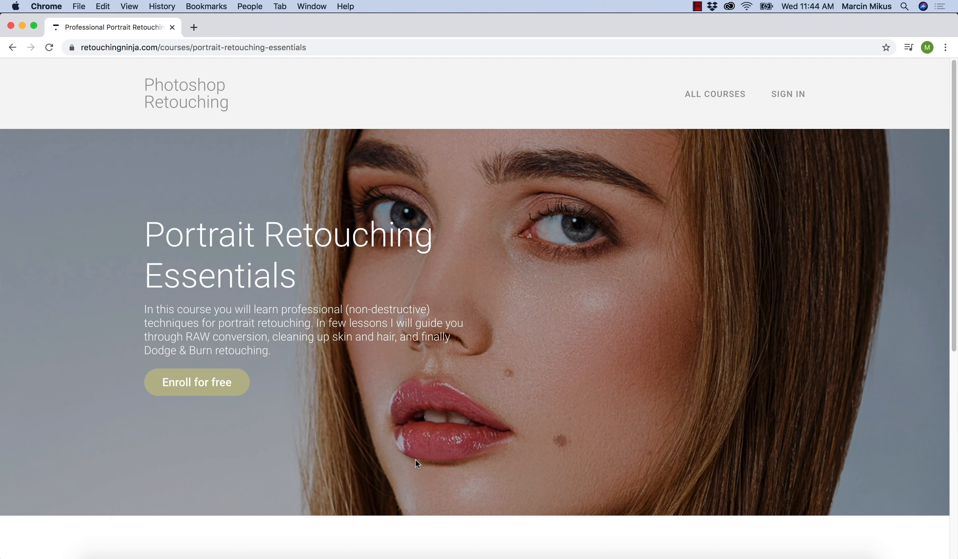
pyautogui.click(419, 555)
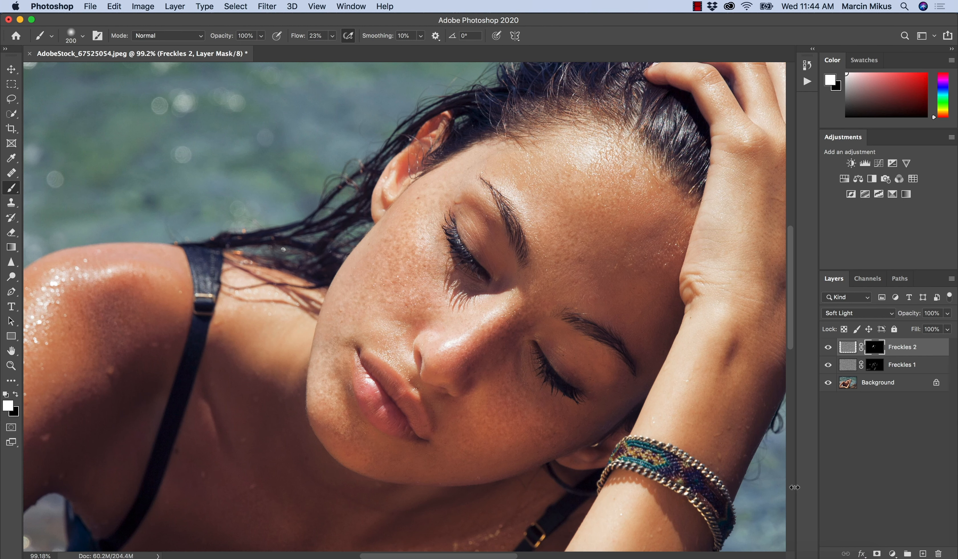